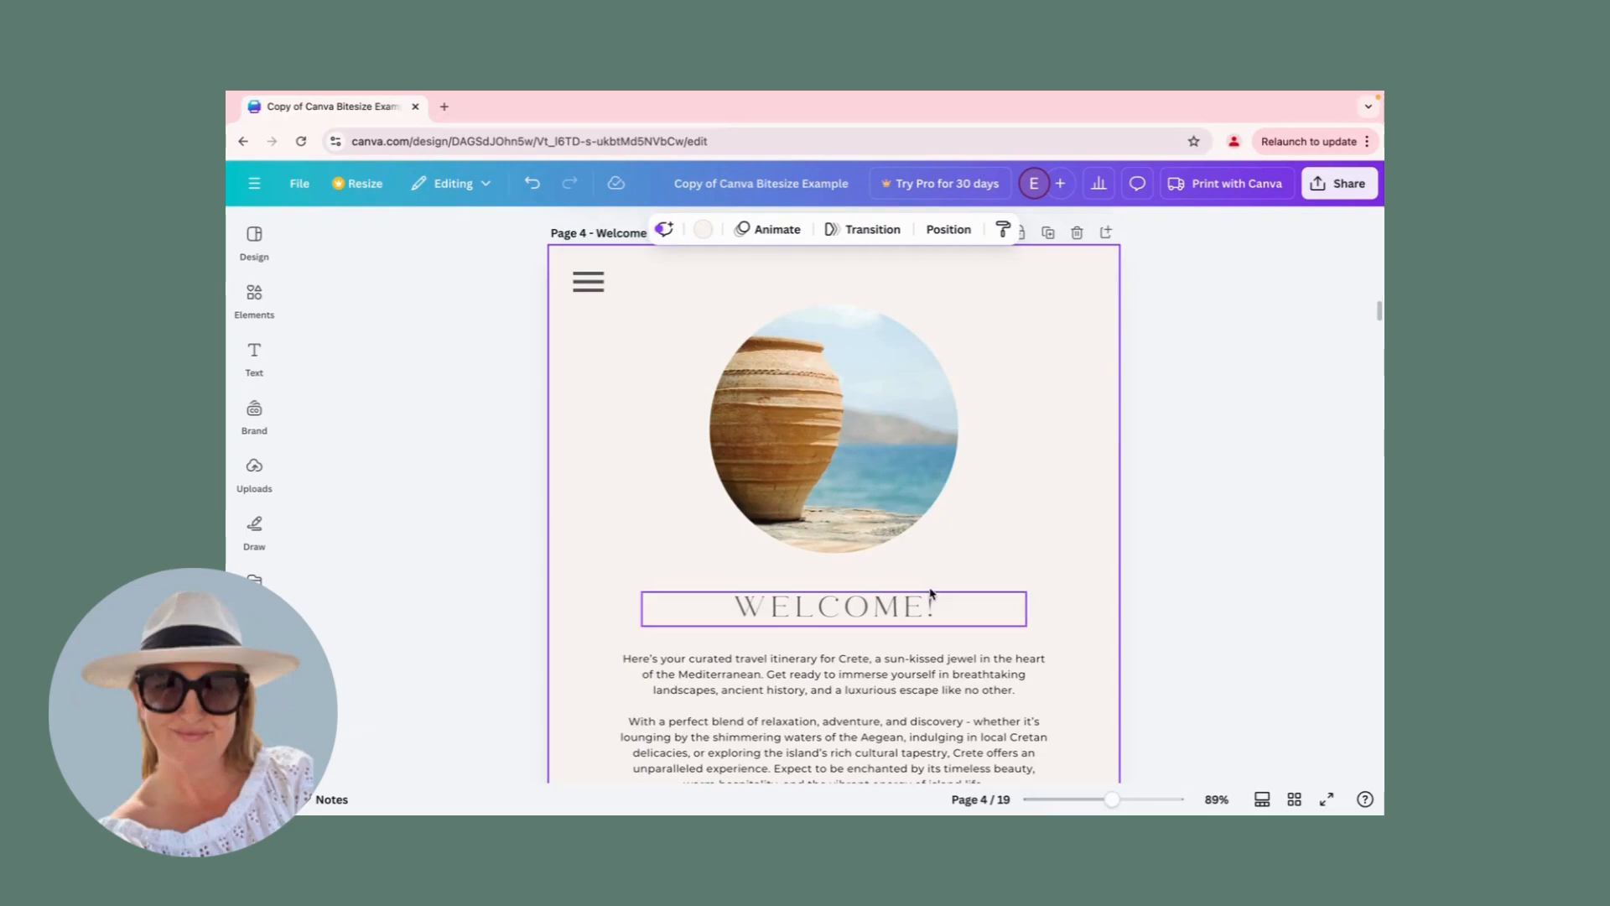
Replace the word WELCOME in the page 4 heading with HELLO, keeping the exclamation mark.
{"action": "left_click", "coordinate": [868, 612]}
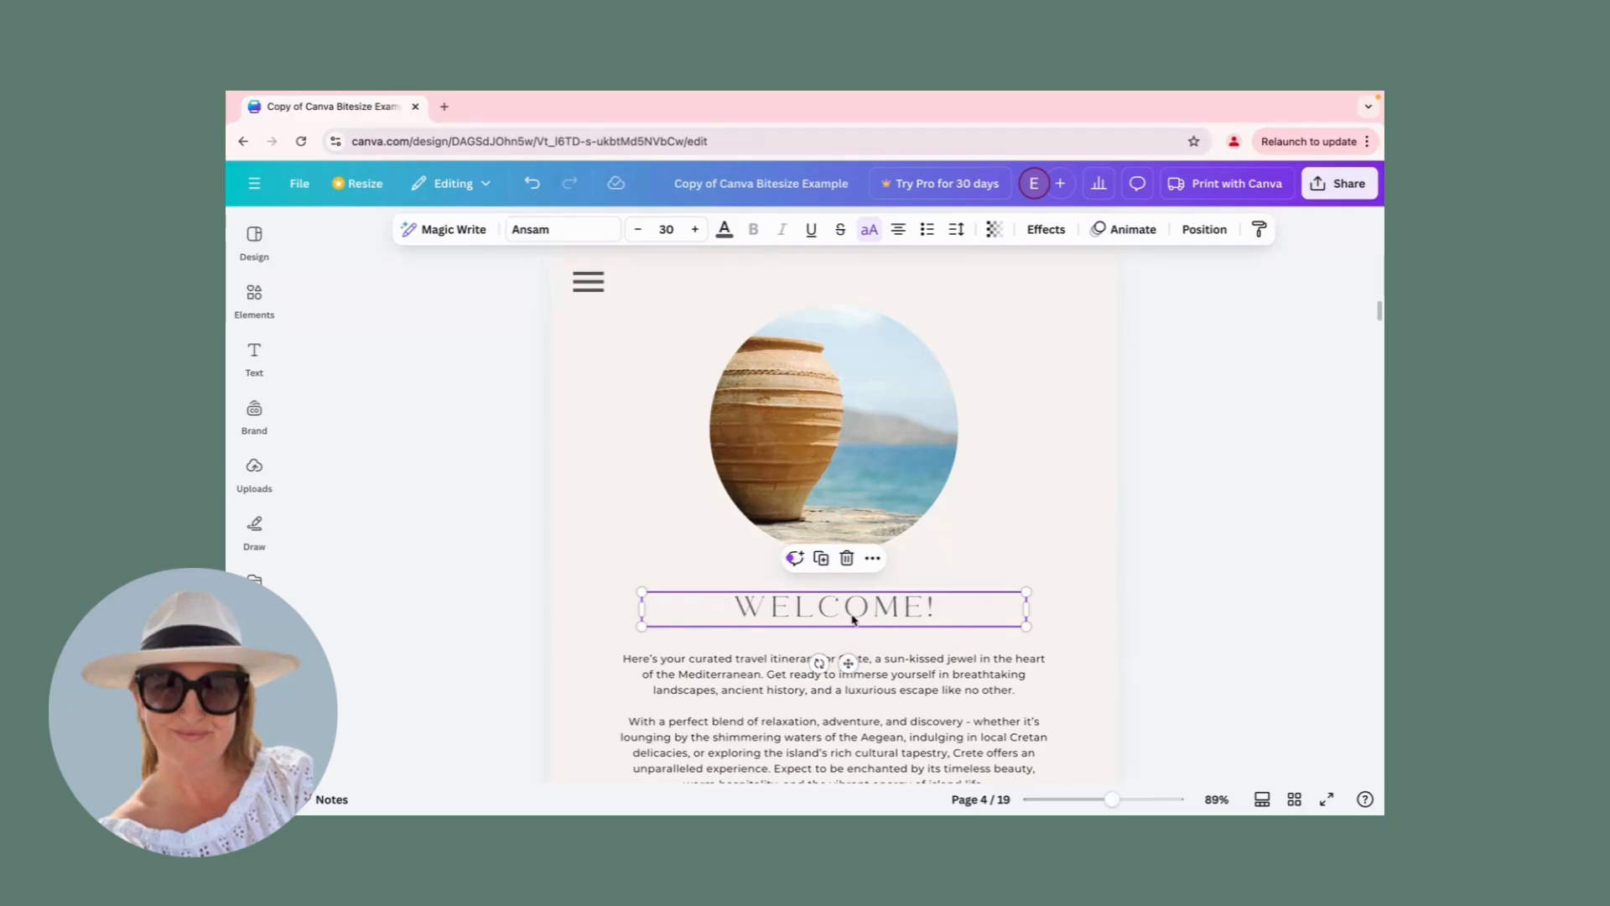
{"action": "double_click", "coordinate": [809, 611]}
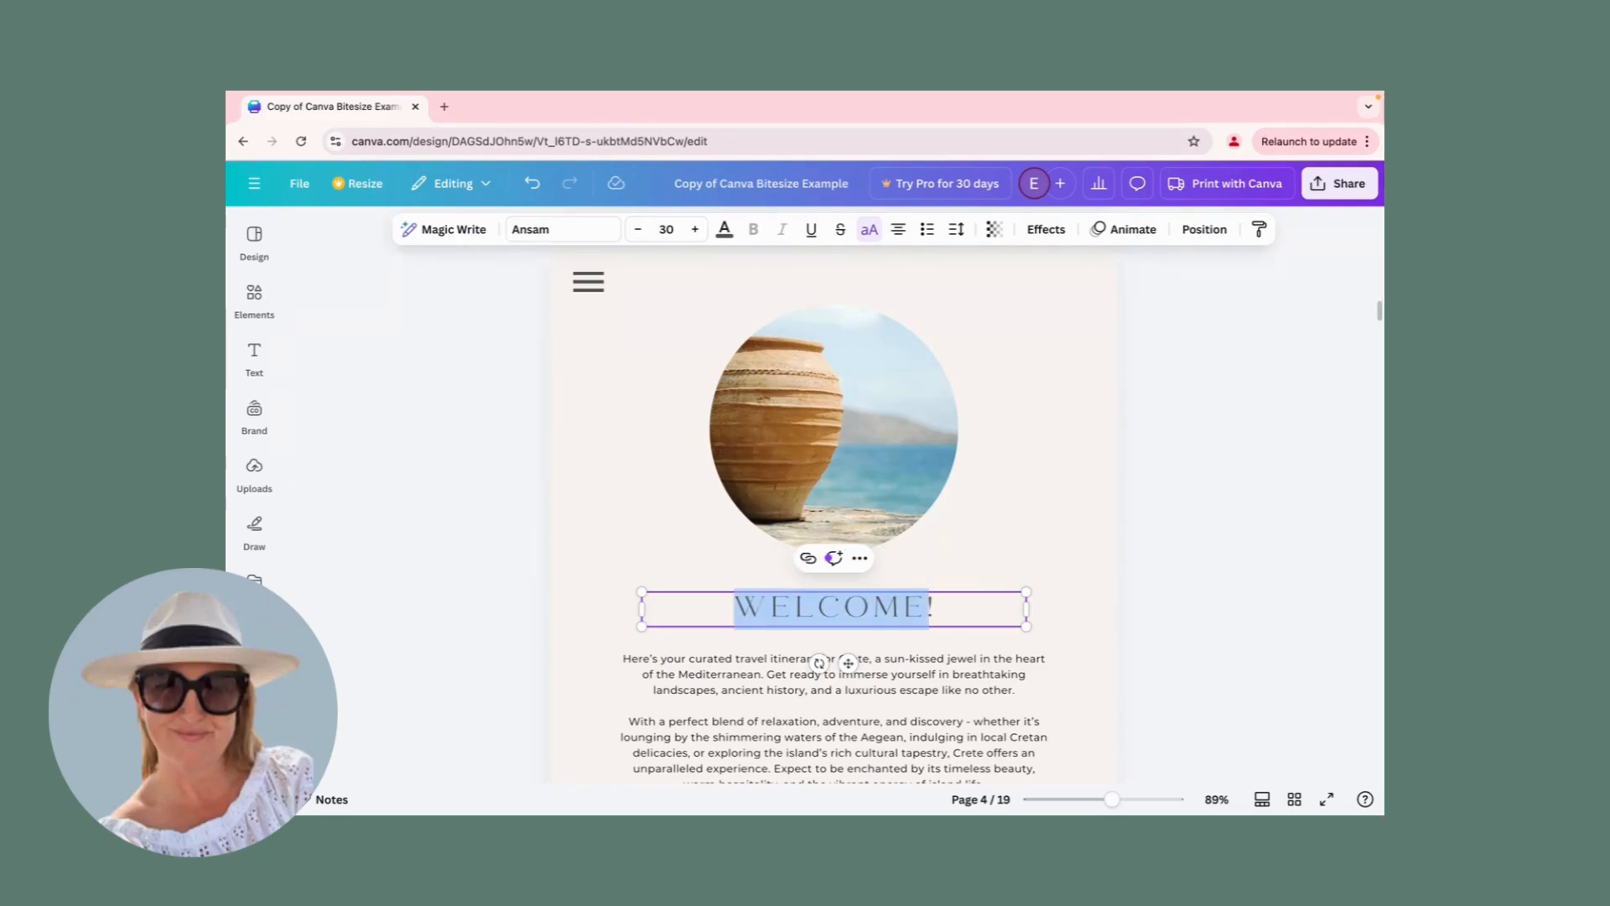
{"action": "type", "text": "HELLO"}
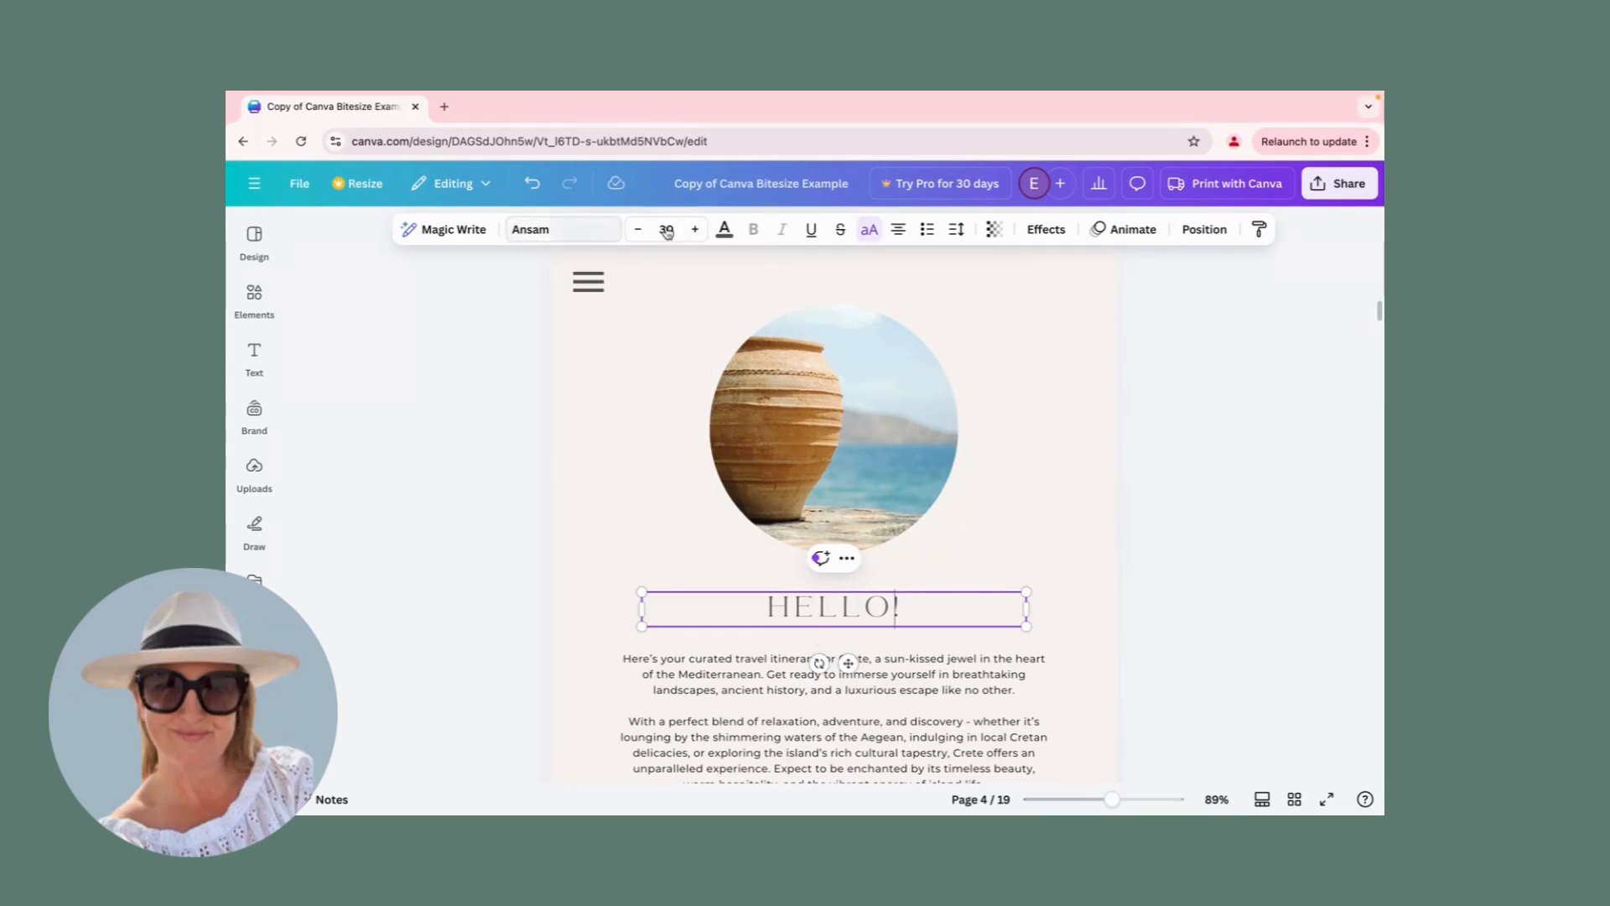
{"action": "left_click", "coordinate": [797, 448]}
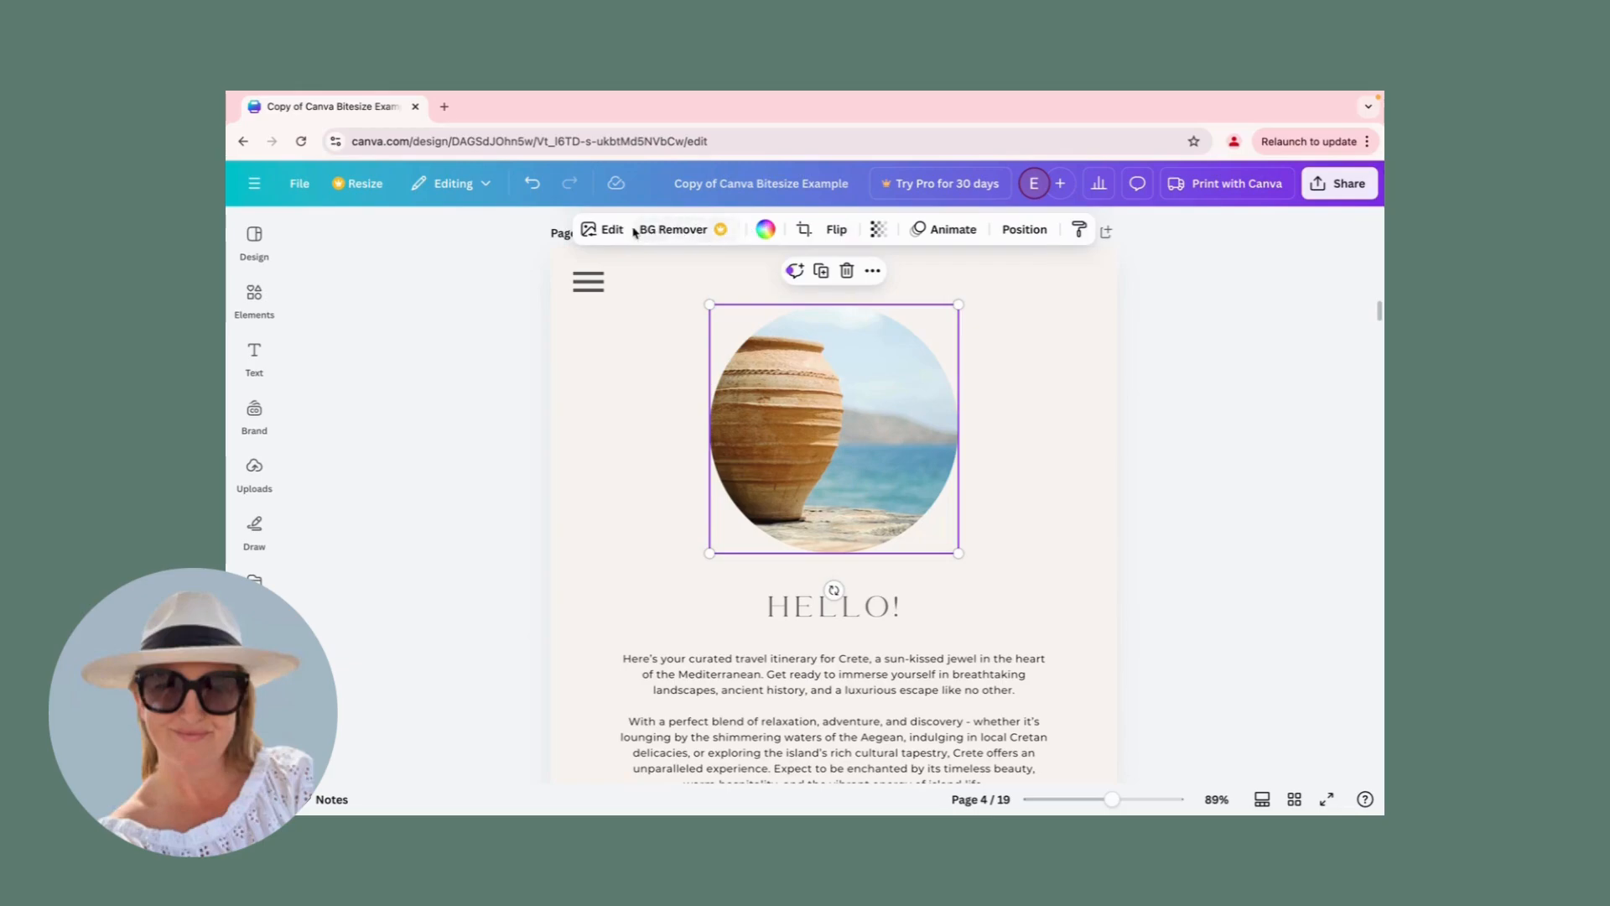
Try the Aloja font on the HELLO! heading, and apply Alta Regular instead.
{"action": "left_click", "coordinate": [808, 614]}
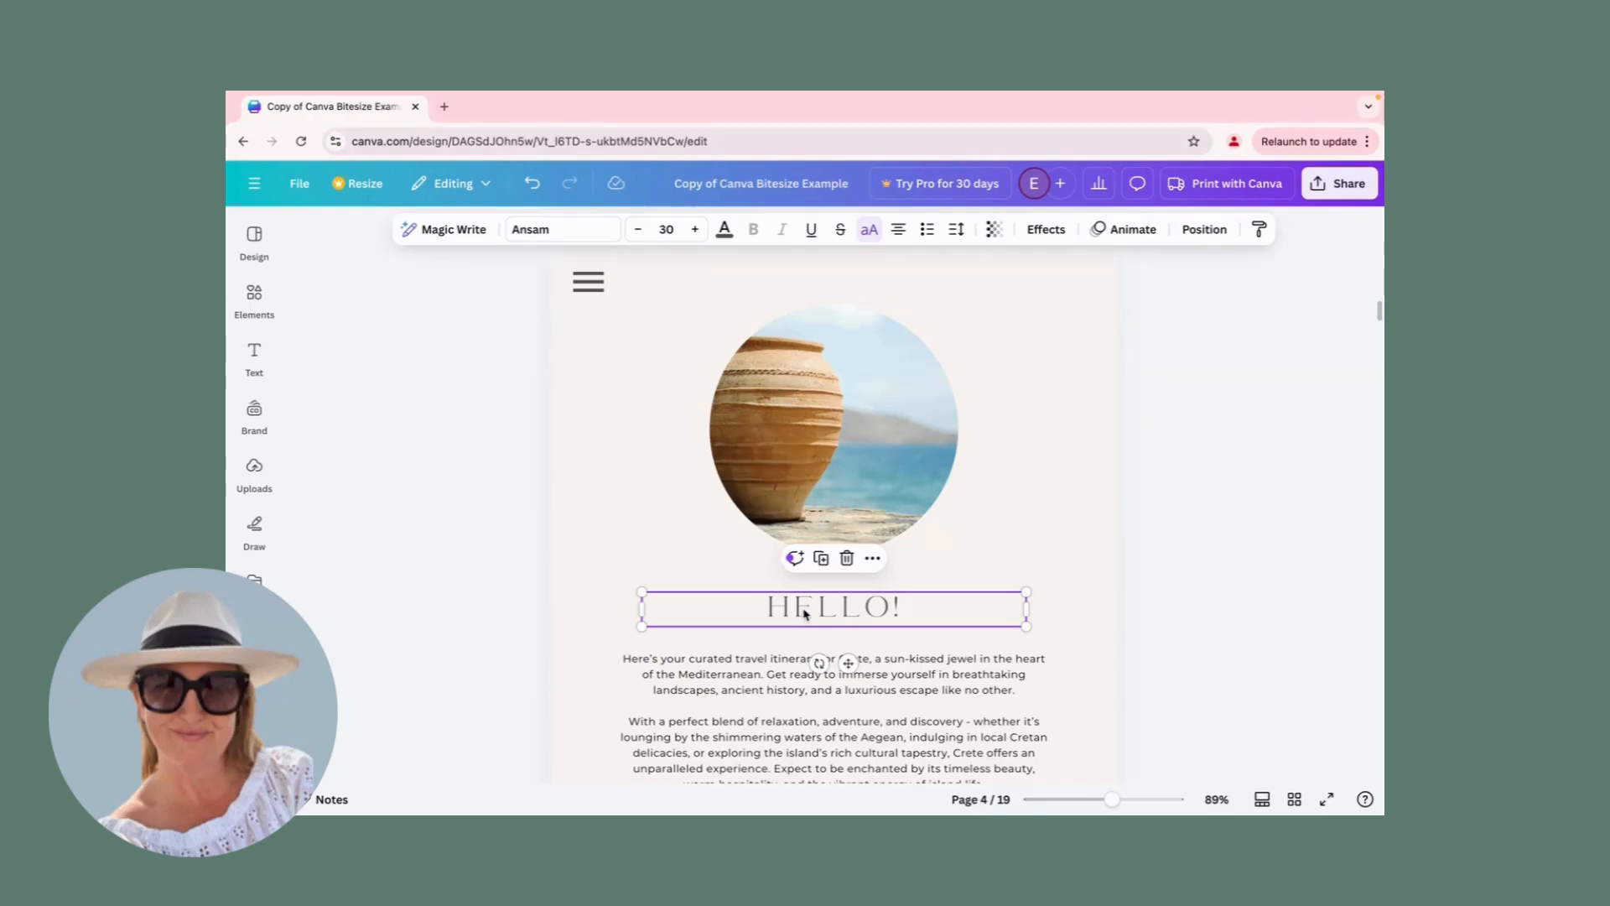
{"action": "left_click", "coordinate": [564, 230]}
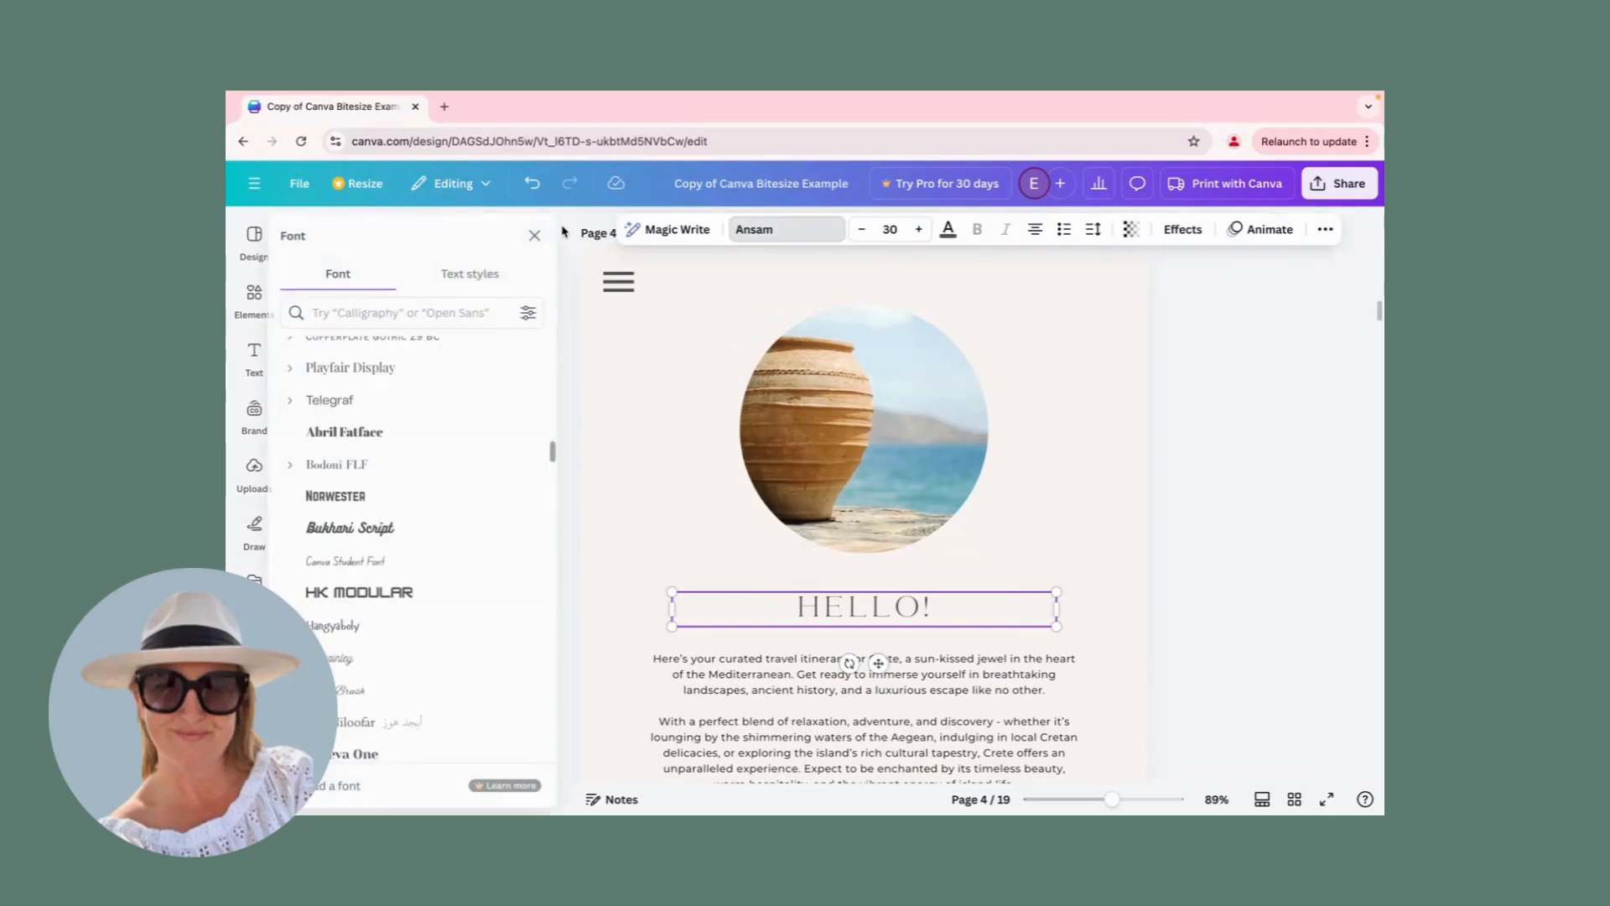
{"action": "scroll", "coordinate": [388, 399], "scroll_direction": "up", "scroll_amount": 15}
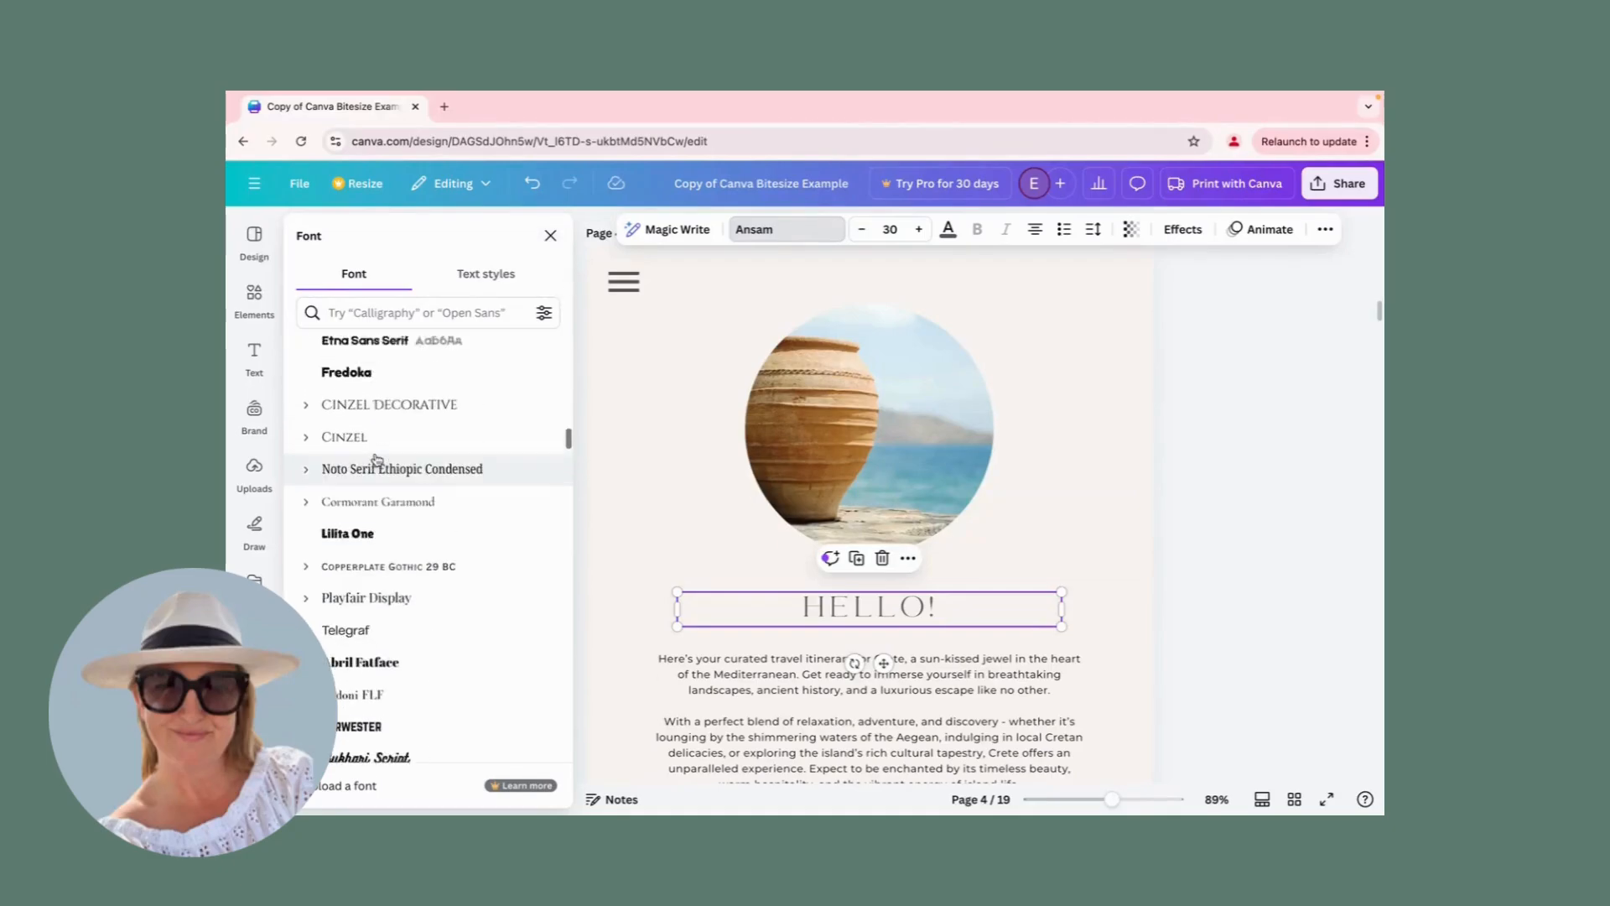
{"action": "scroll", "coordinate": [376, 459], "scroll_direction": "up", "scroll_amount": 5}
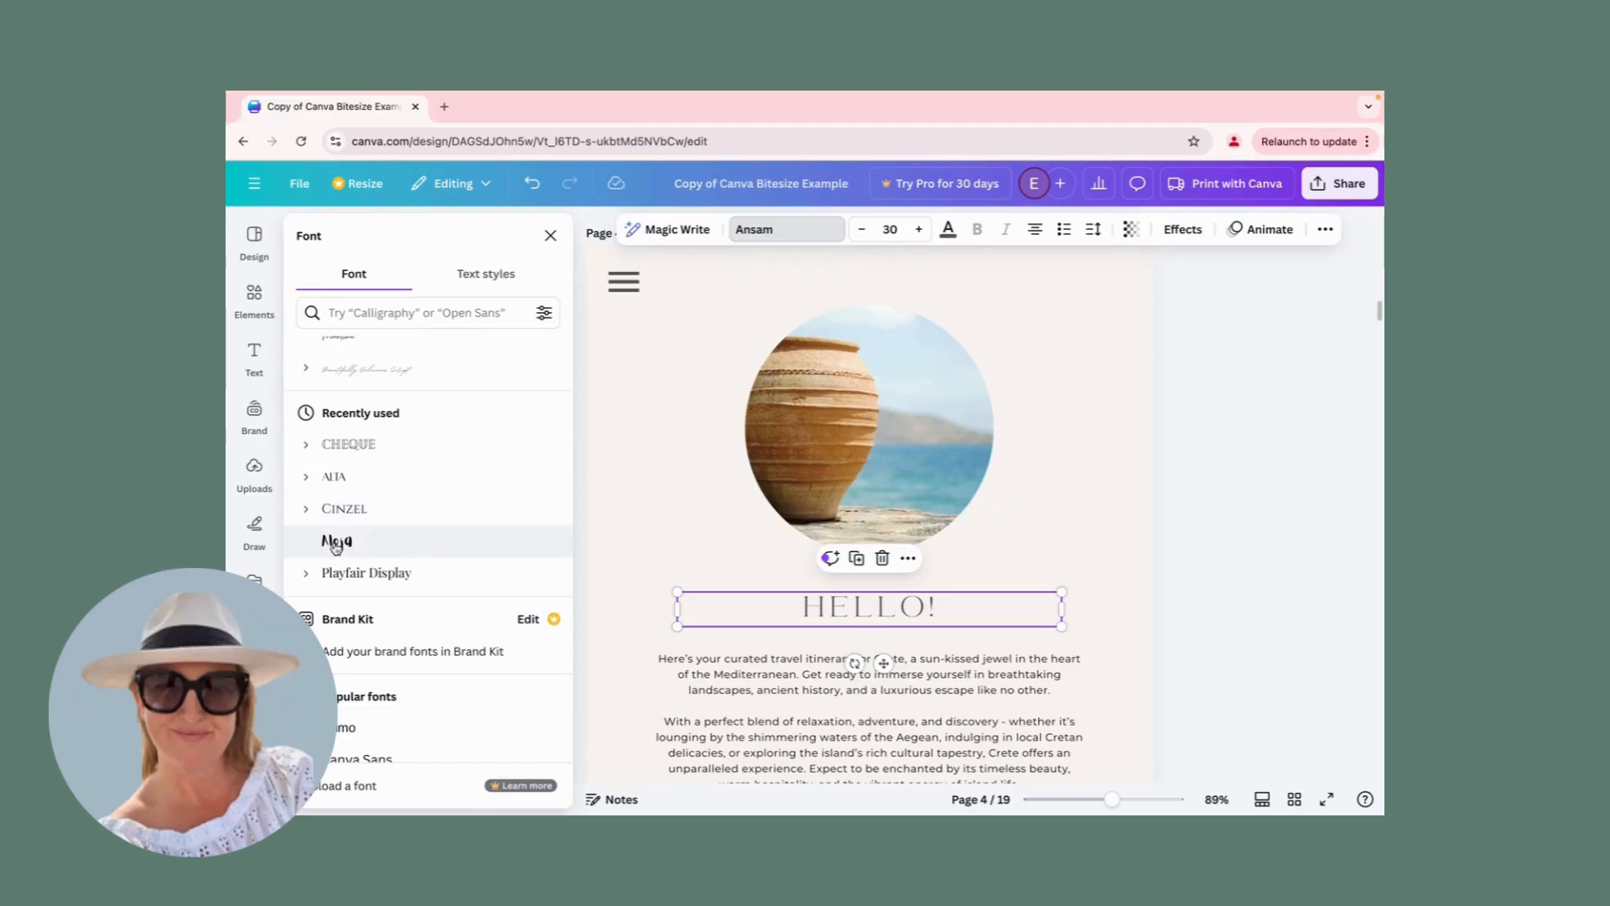
{"action": "left_click", "coordinate": [339, 545]}
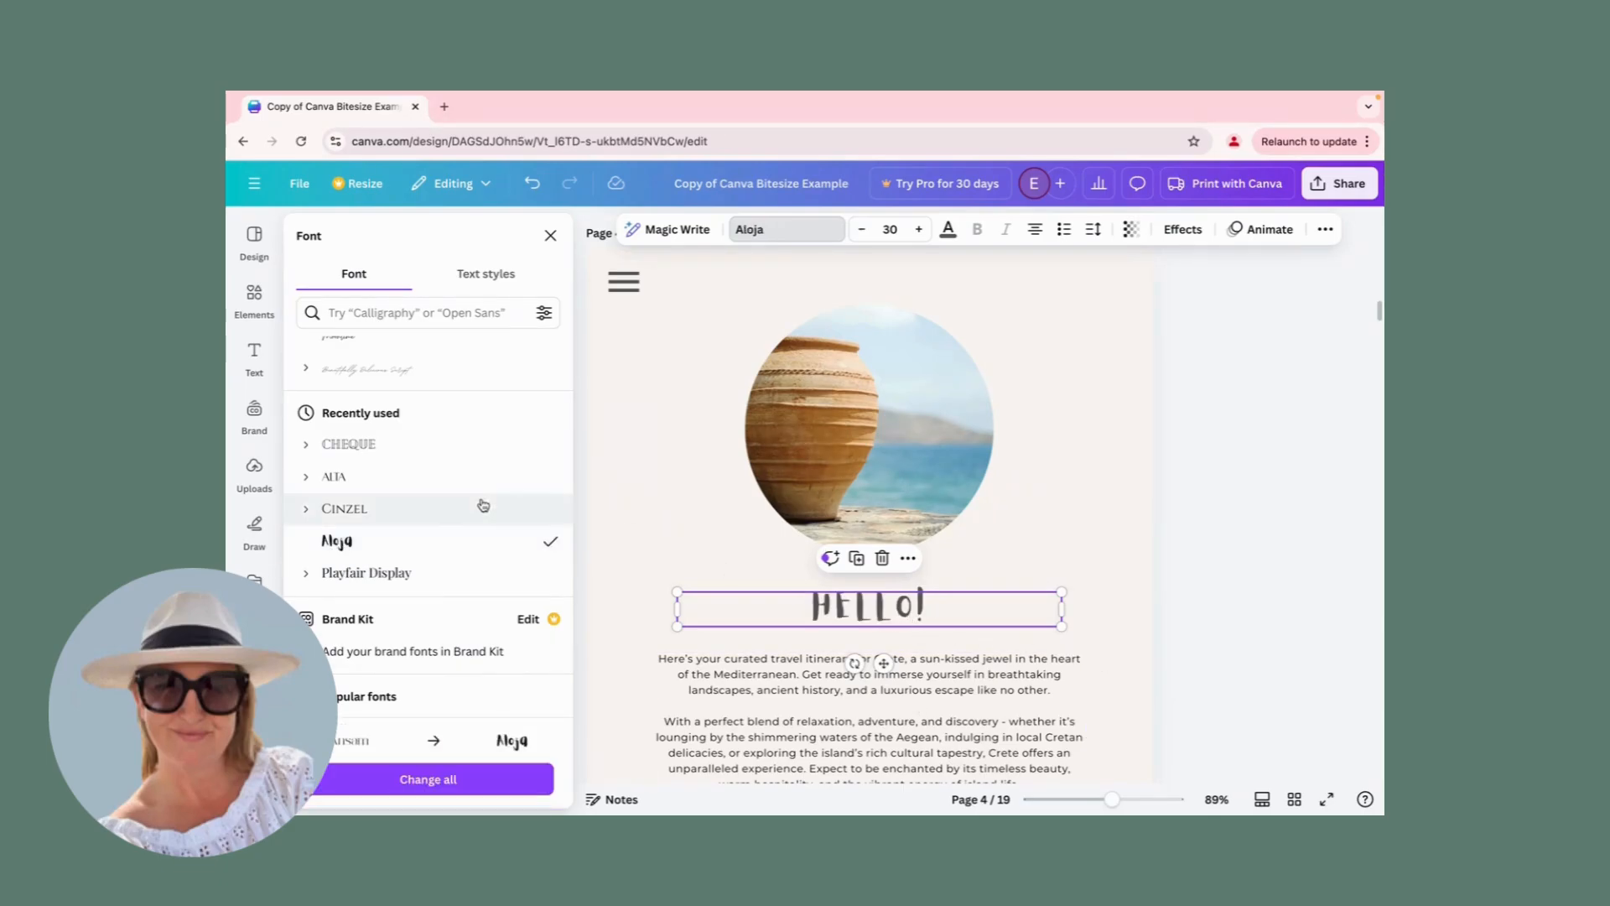
{"action": "left_click", "coordinate": [335, 487]}
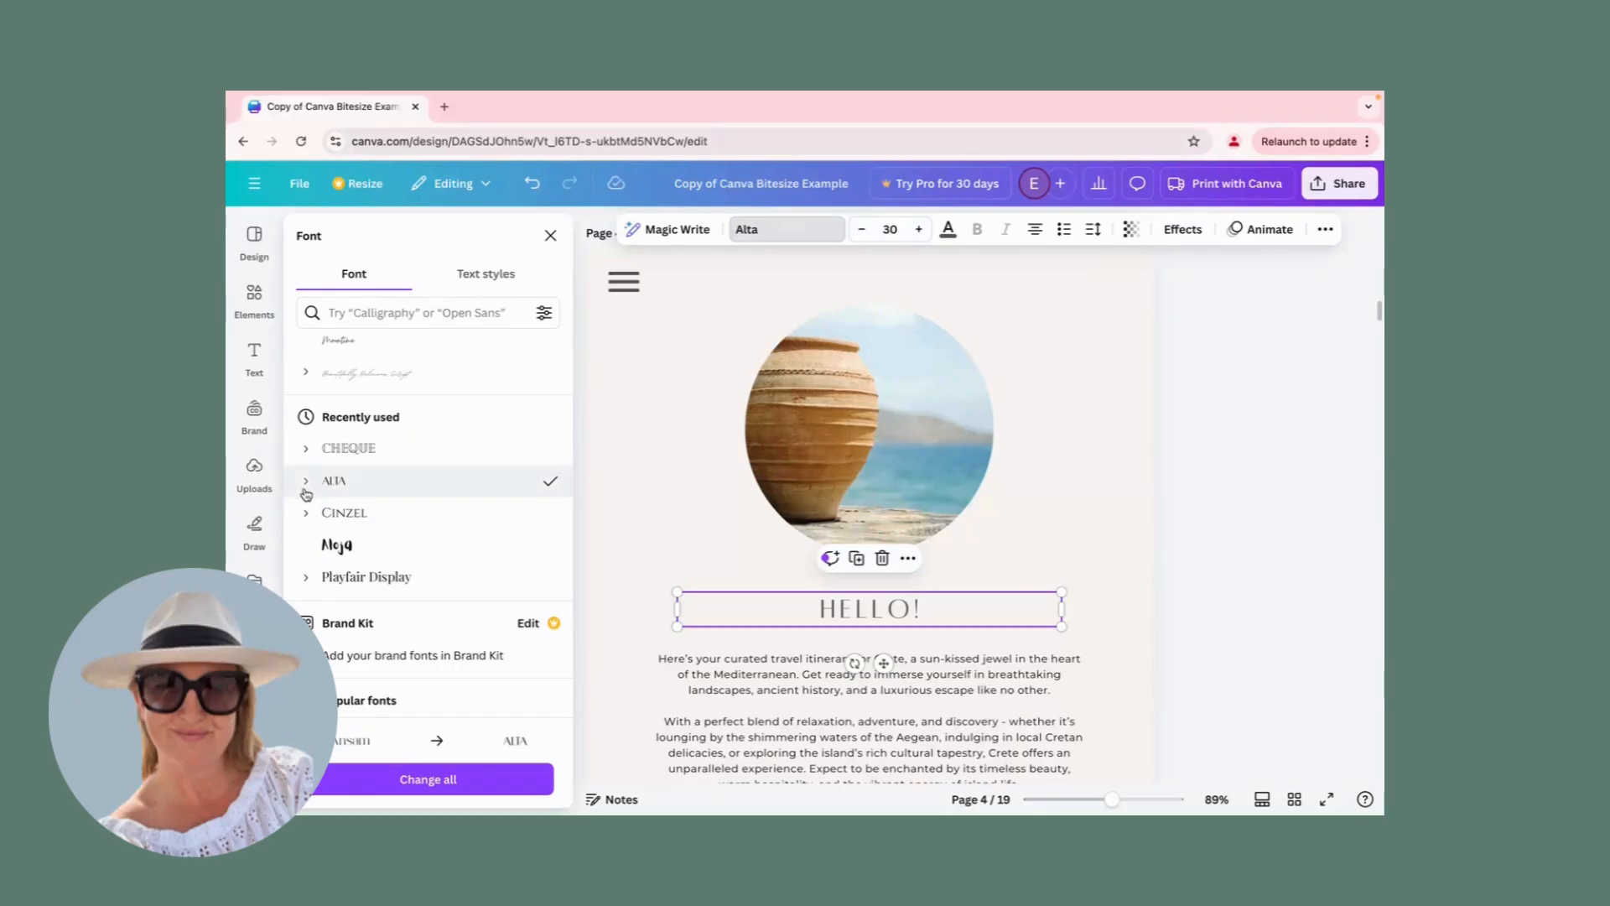
{"action": "left_click", "coordinate": [307, 483]}
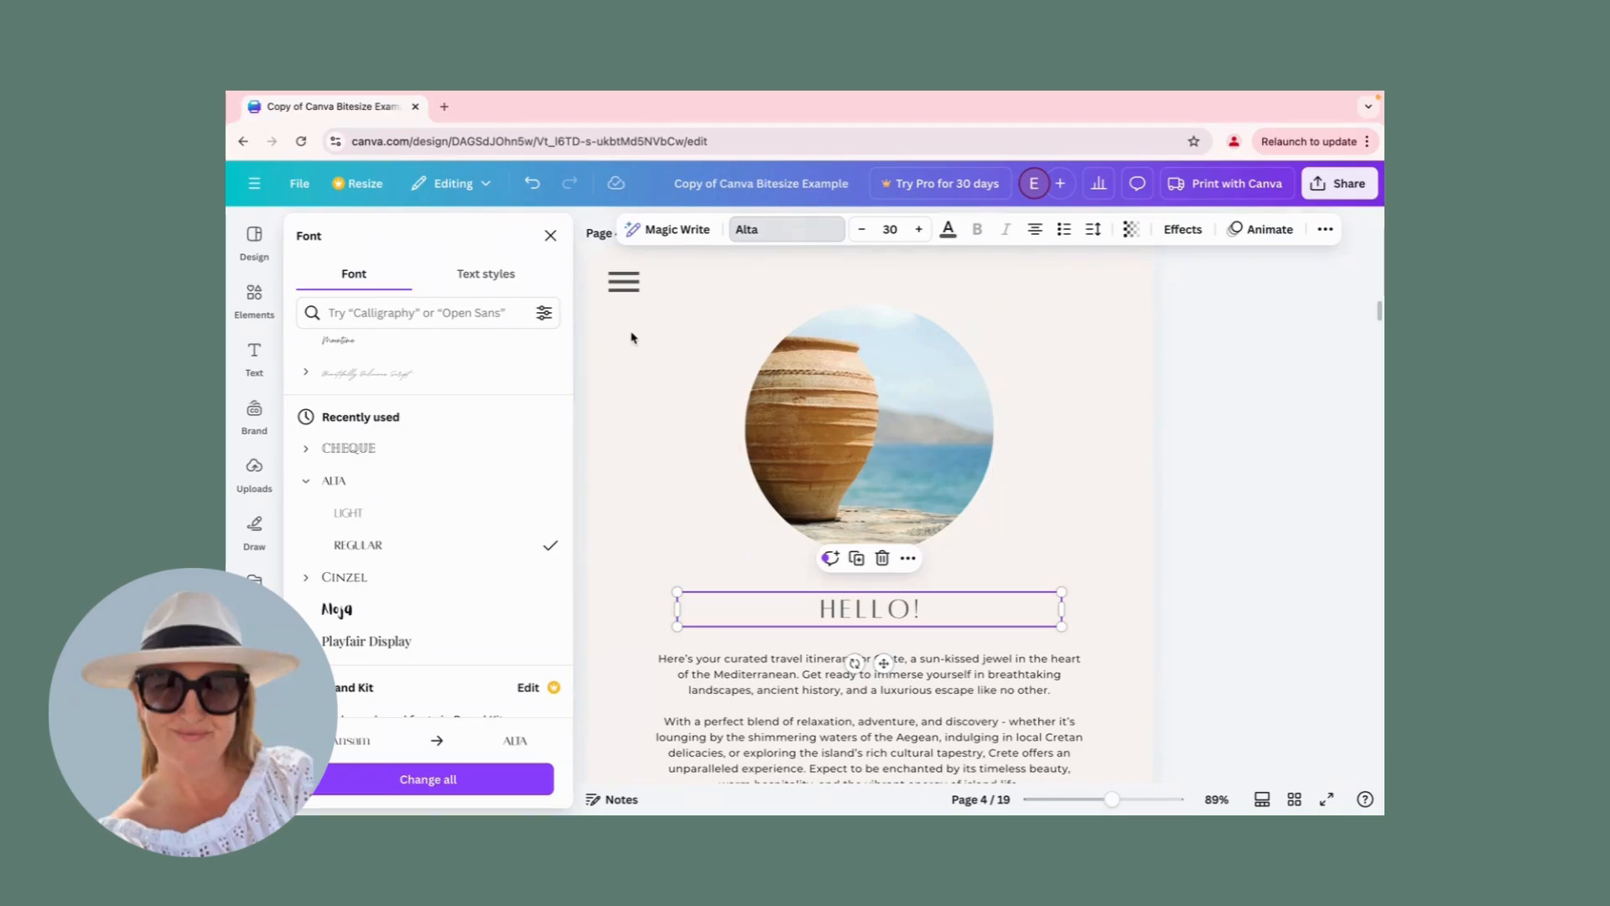
{"action": "left_click", "coordinate": [695, 467]}
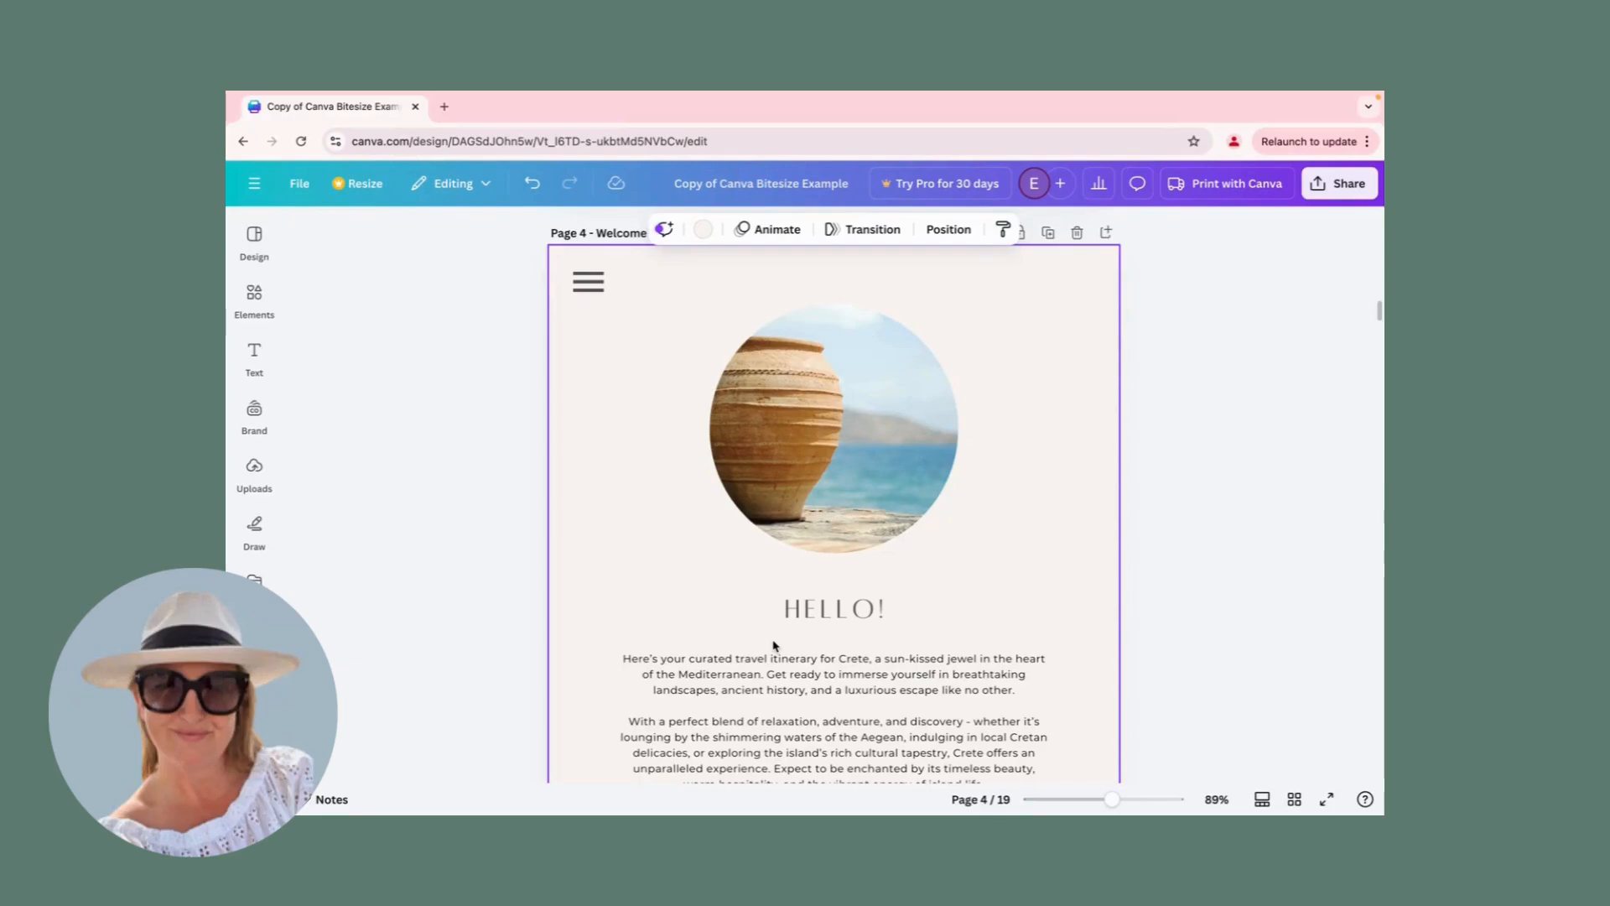
Set the font size of the HELLO! heading to 64.
{"action": "left_click", "coordinate": [819, 610]}
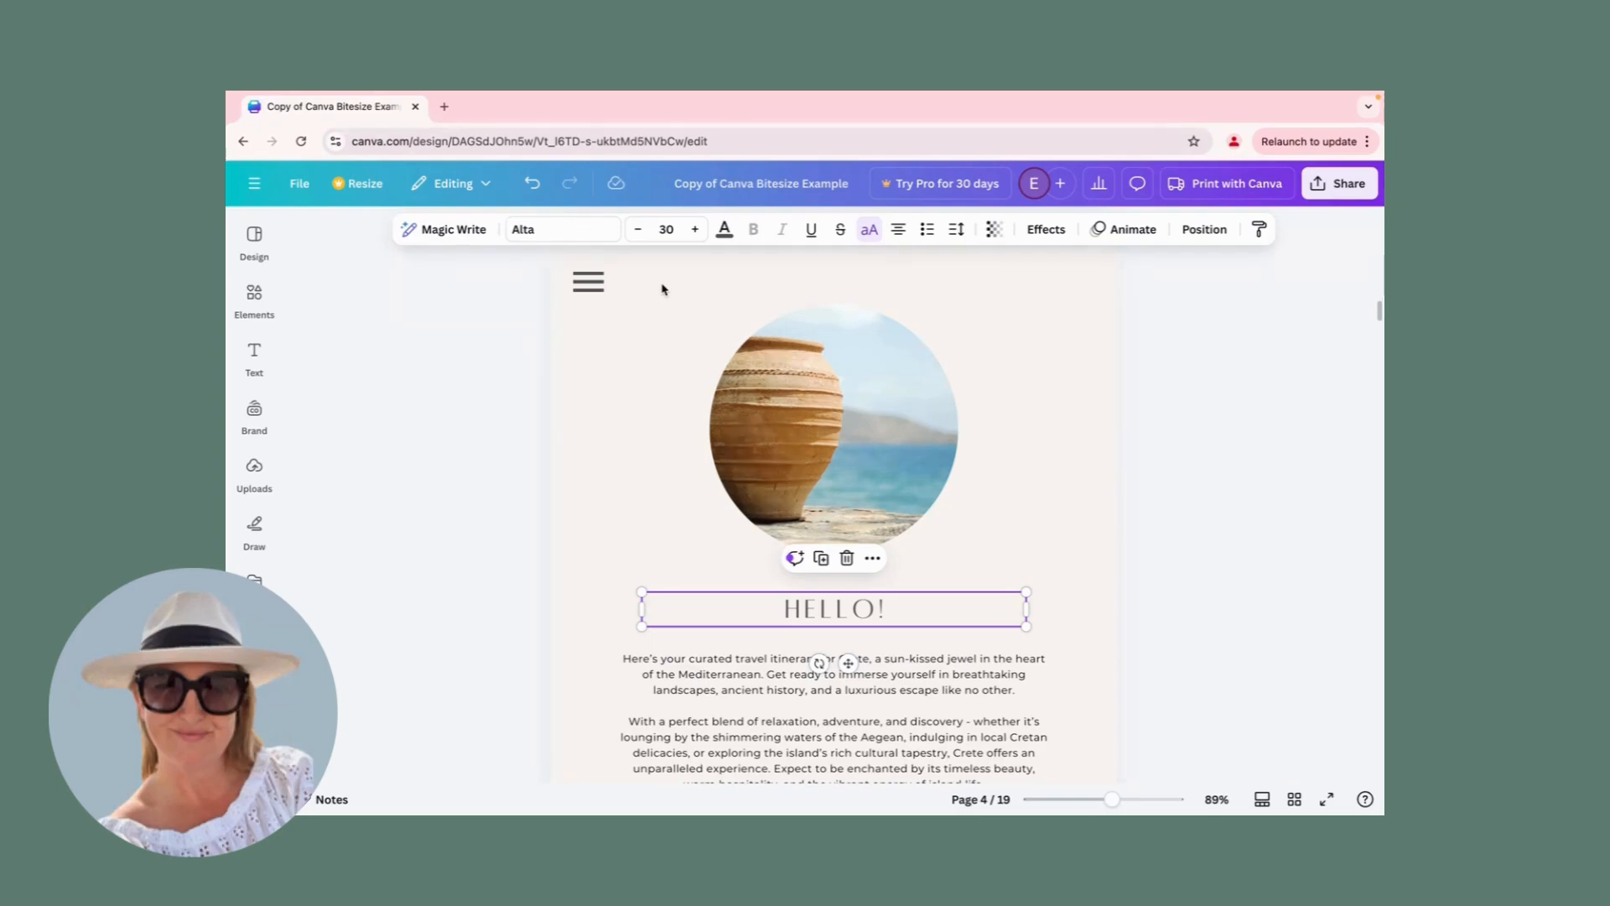
{"action": "left_click", "coordinate": [667, 229]}
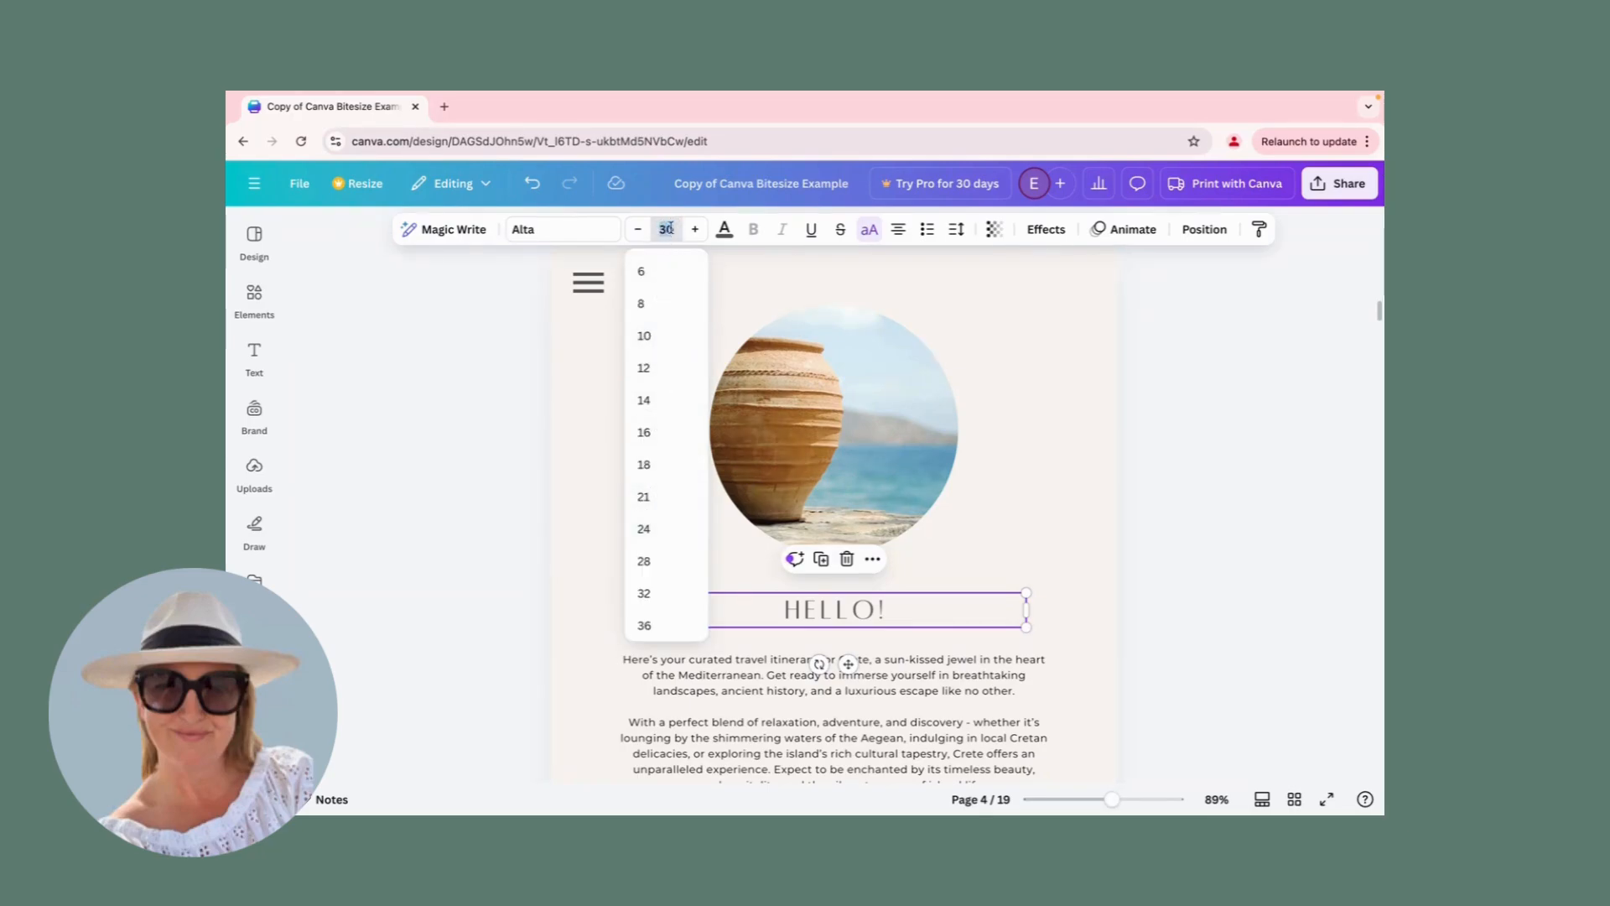
{"action": "scroll", "coordinate": [646, 491], "scroll_direction": "down", "scroll_amount": 3}
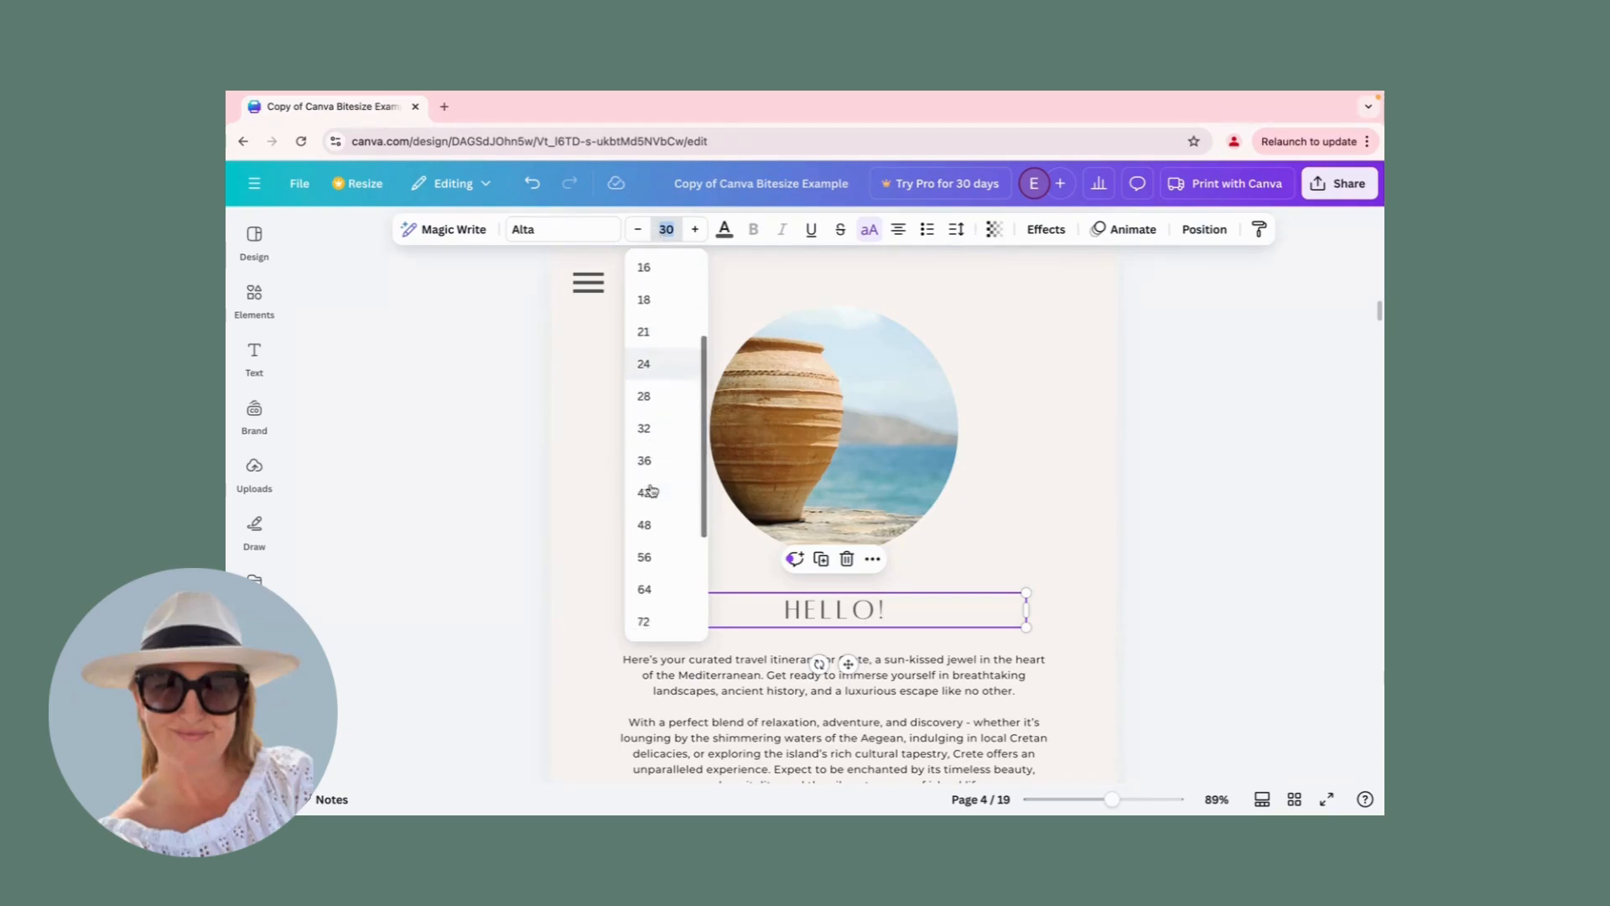
{"action": "scroll", "coordinate": [646, 487], "scroll_direction": "down", "scroll_amount": 1}
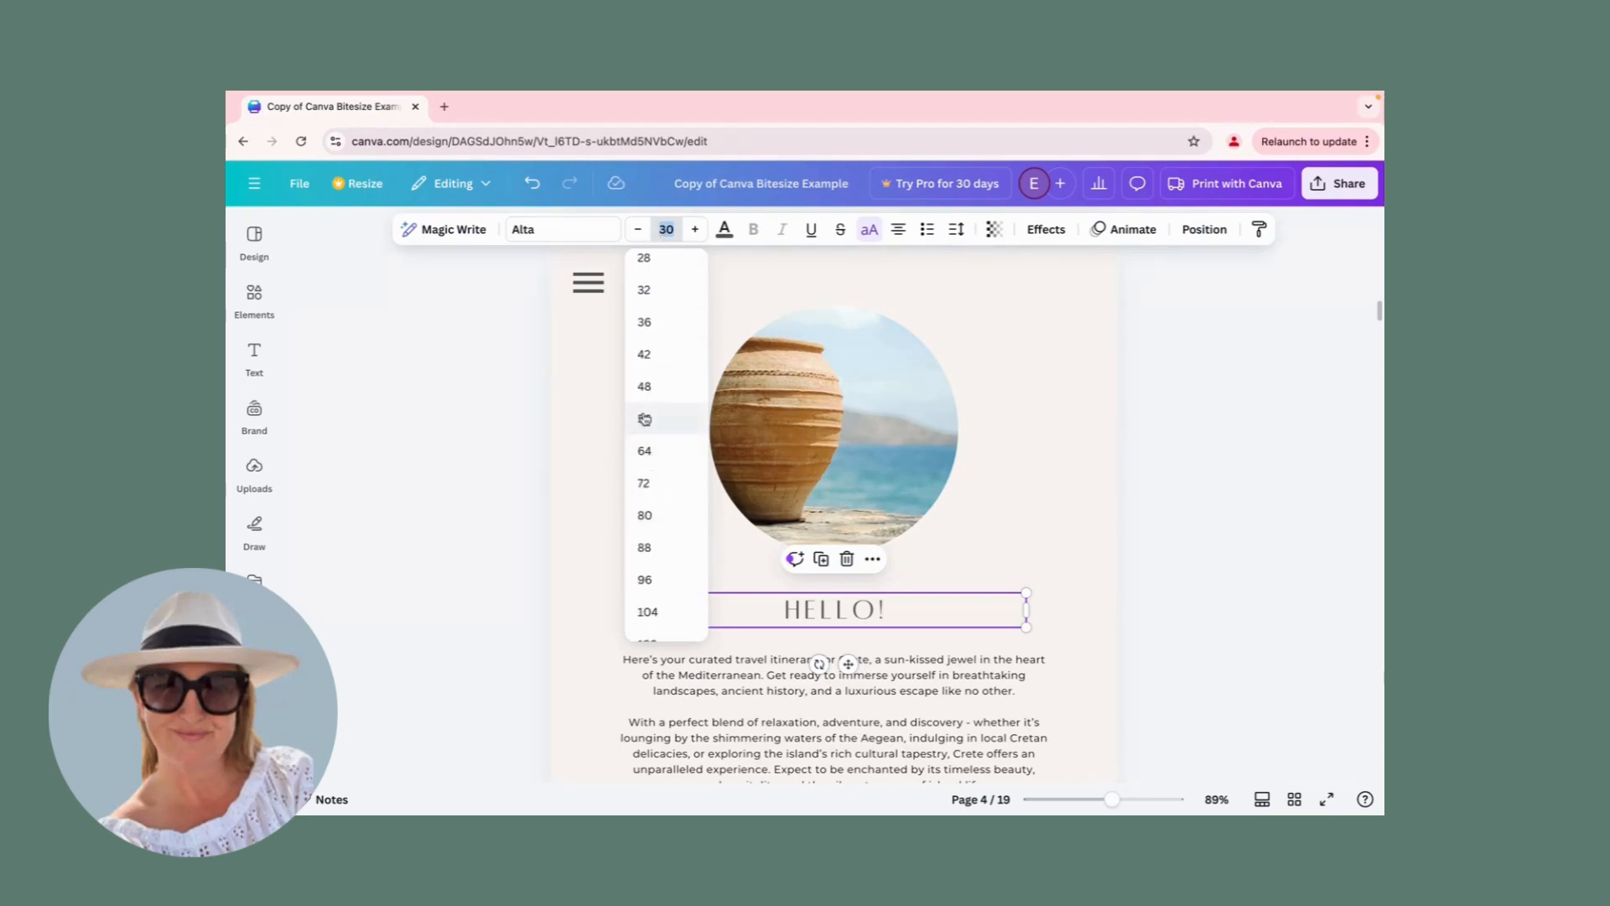
{"action": "left_click", "coordinate": [643, 452]}
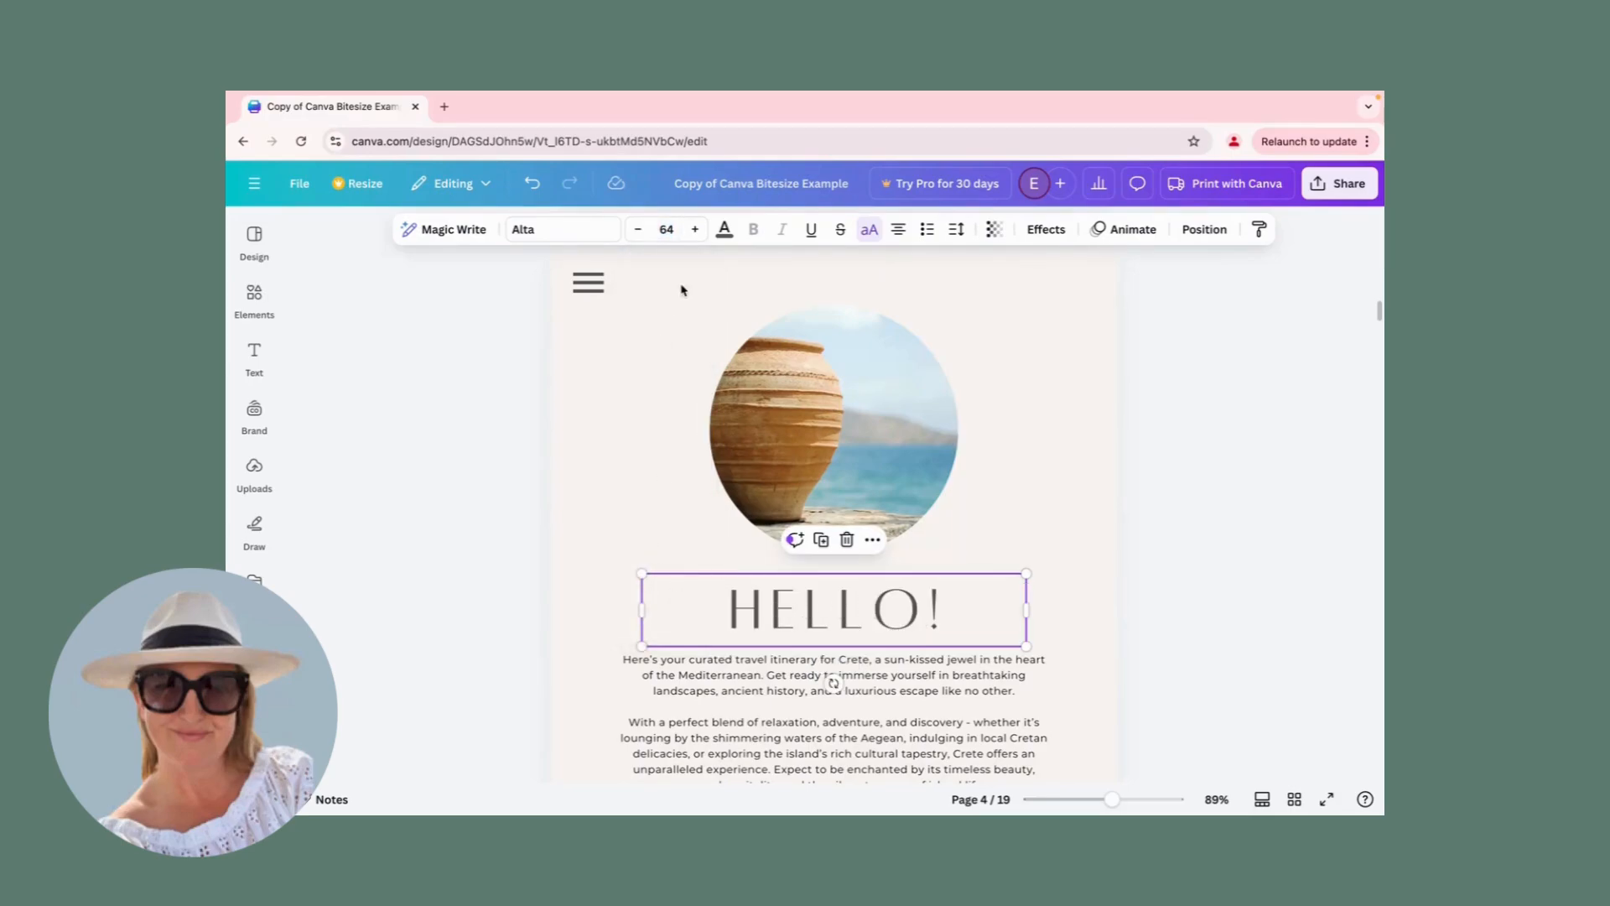
Reduce the heading's font size in single steps to 58.
{"action": "left_click", "coordinate": [640, 233]}
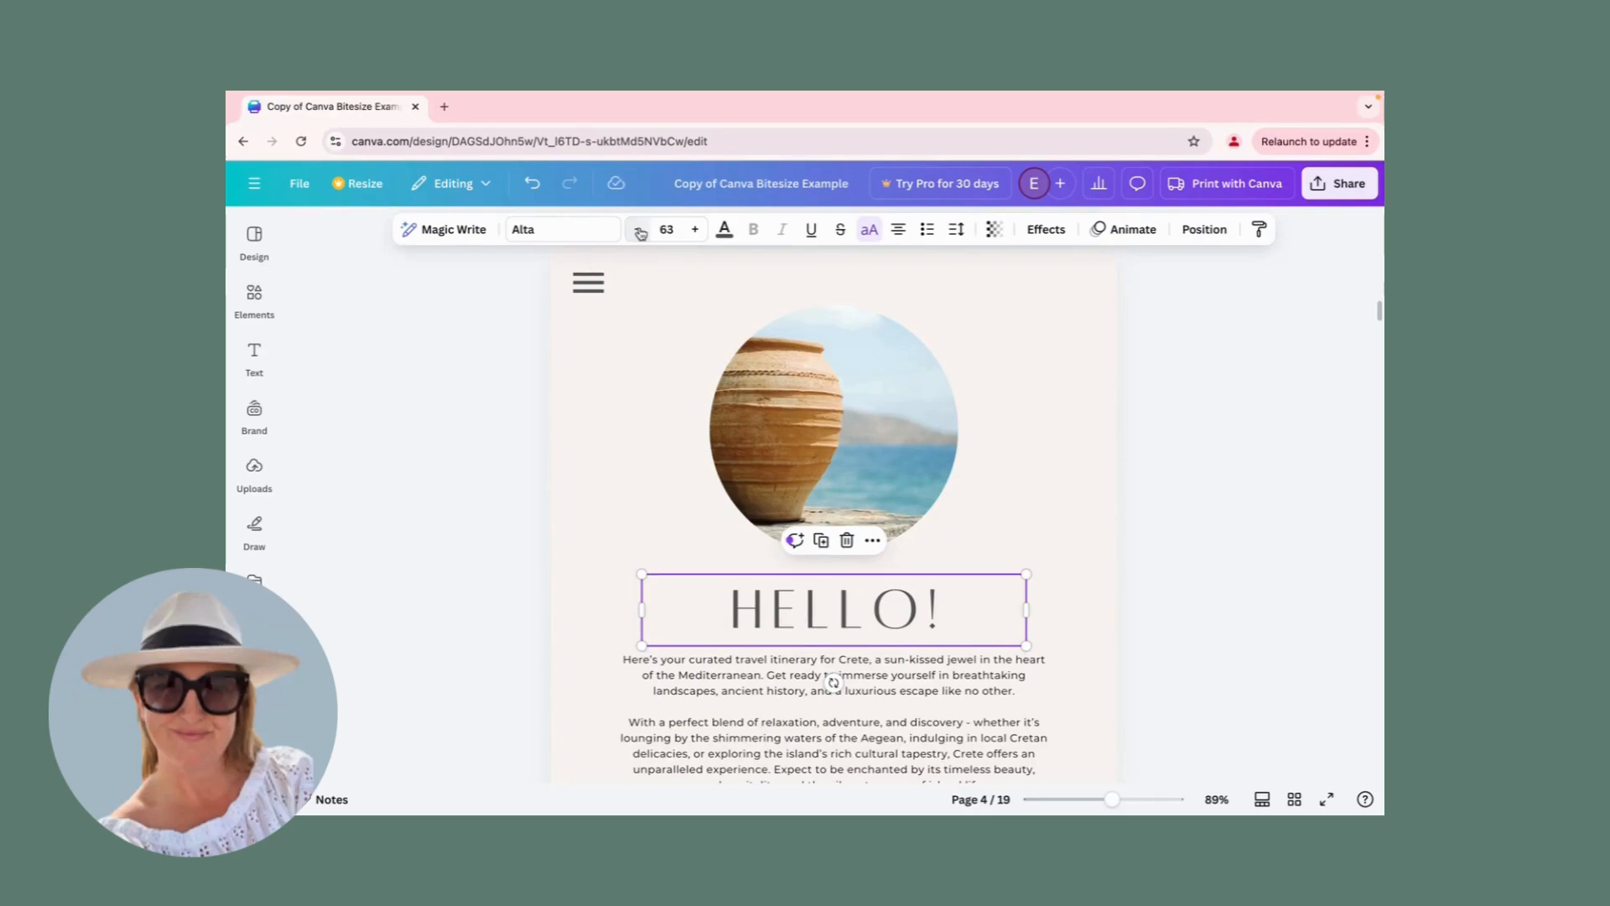
{"action": "left_click", "coordinate": [641, 233]}
{"action": "left_click", "coordinate": [641, 233]}
{"action": "left_click", "coordinate": [641, 233]}
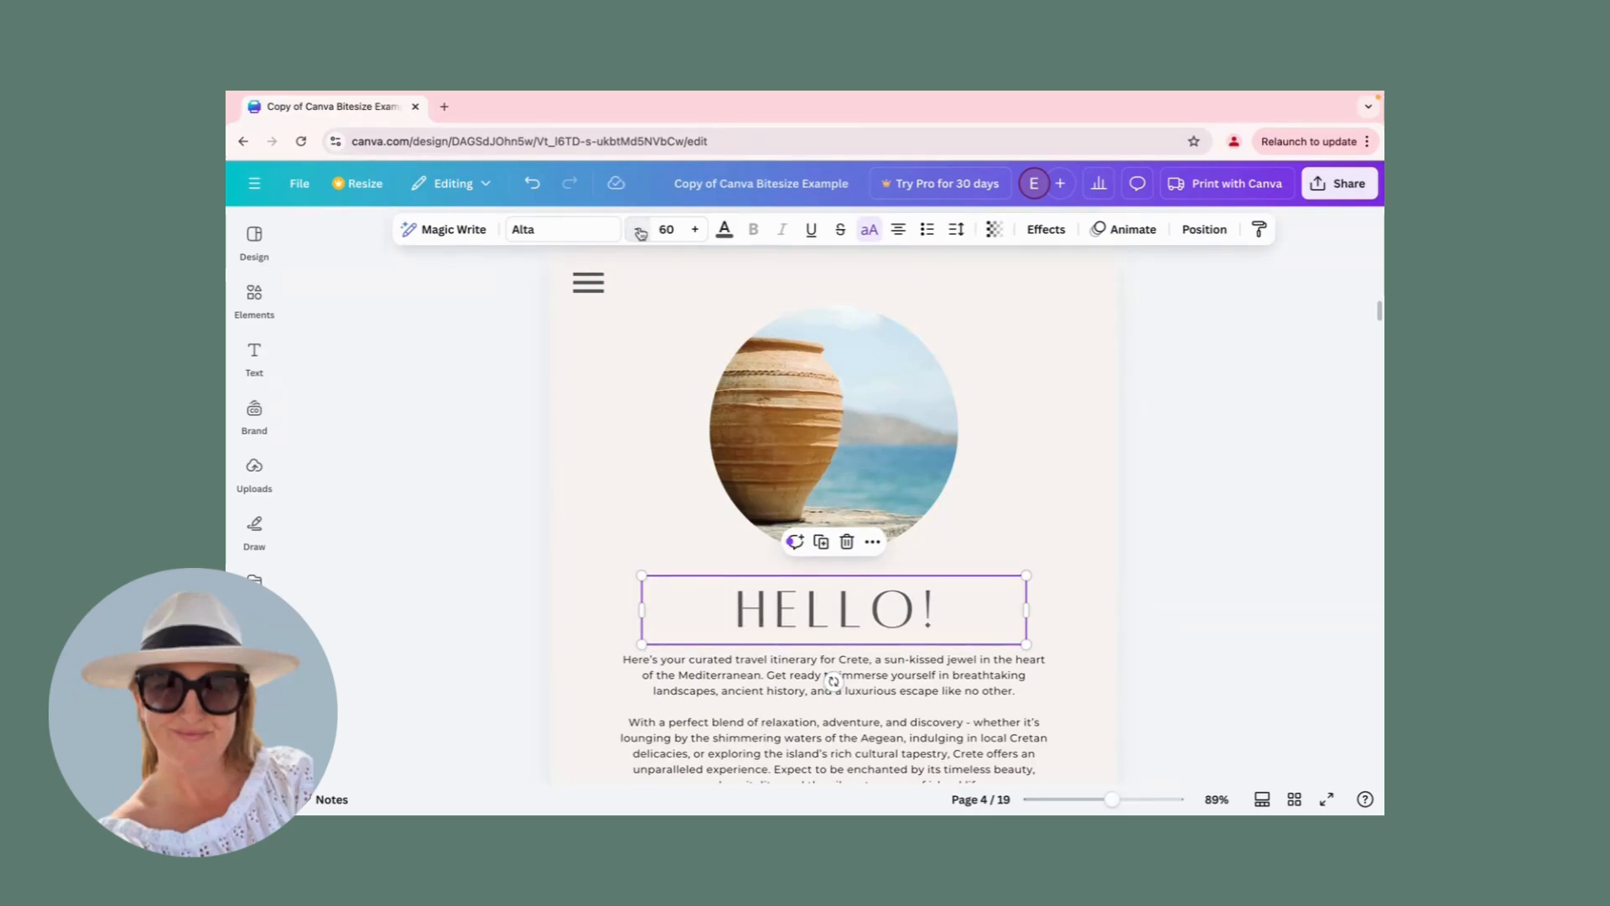
{"action": "left_click", "coordinate": [640, 233]}
{"action": "left_click", "coordinate": [640, 233]}
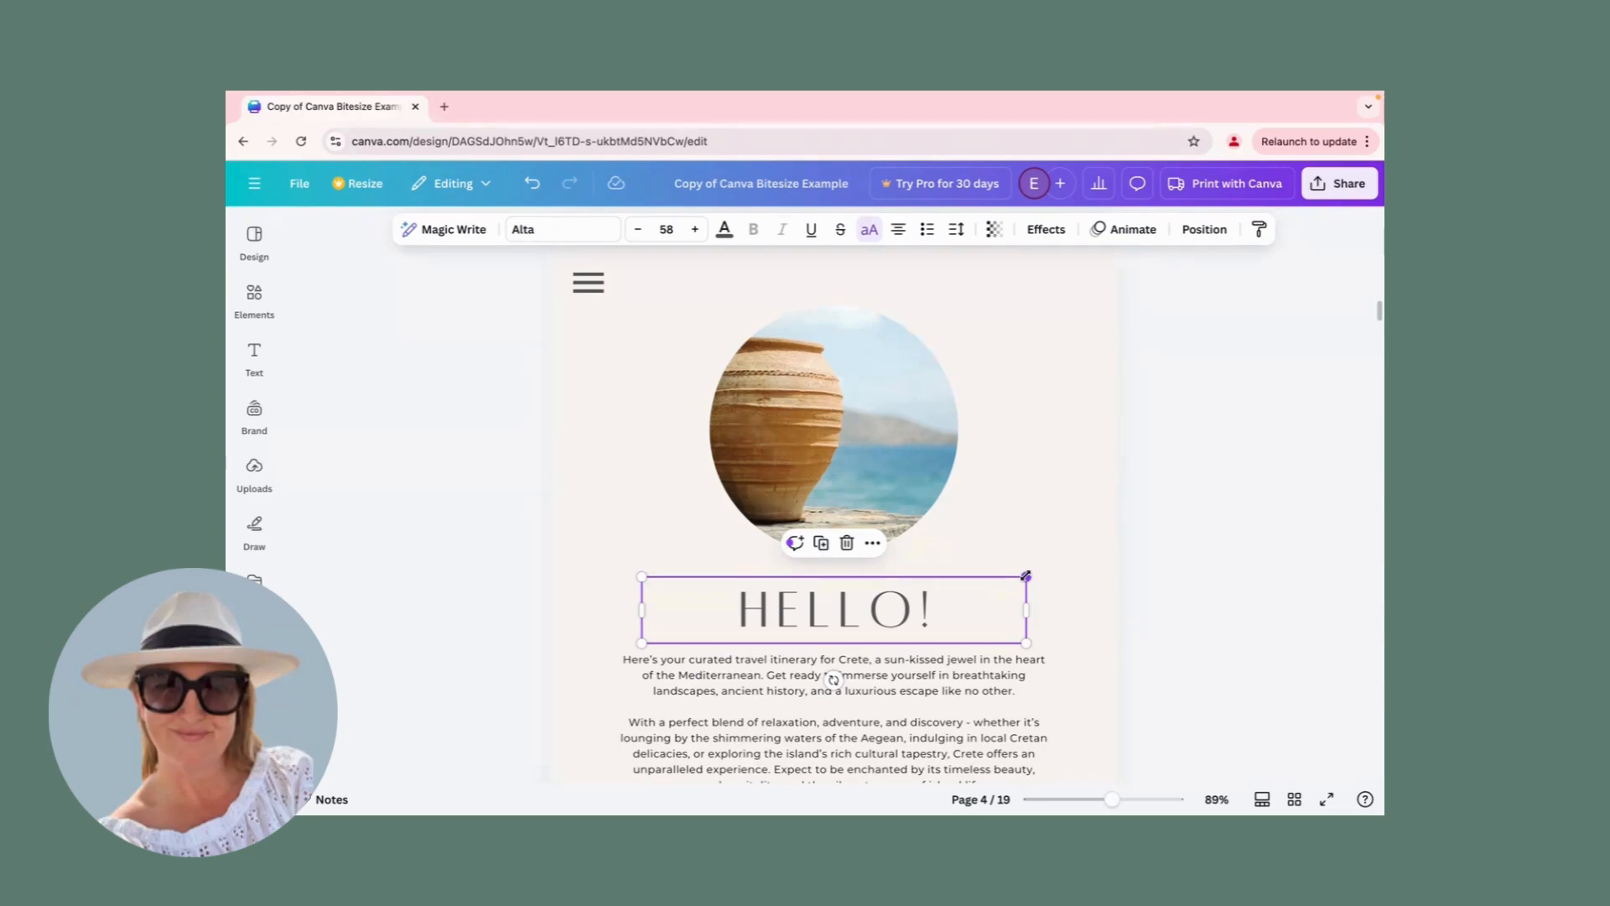
Scale up the HELLO! text box freehand to a font size of about 69.9 and centre it horizontally on the page.
{"action": "left_click_drag", "start_coordinate": [1026, 576], "coordinate": [1105, 562]}
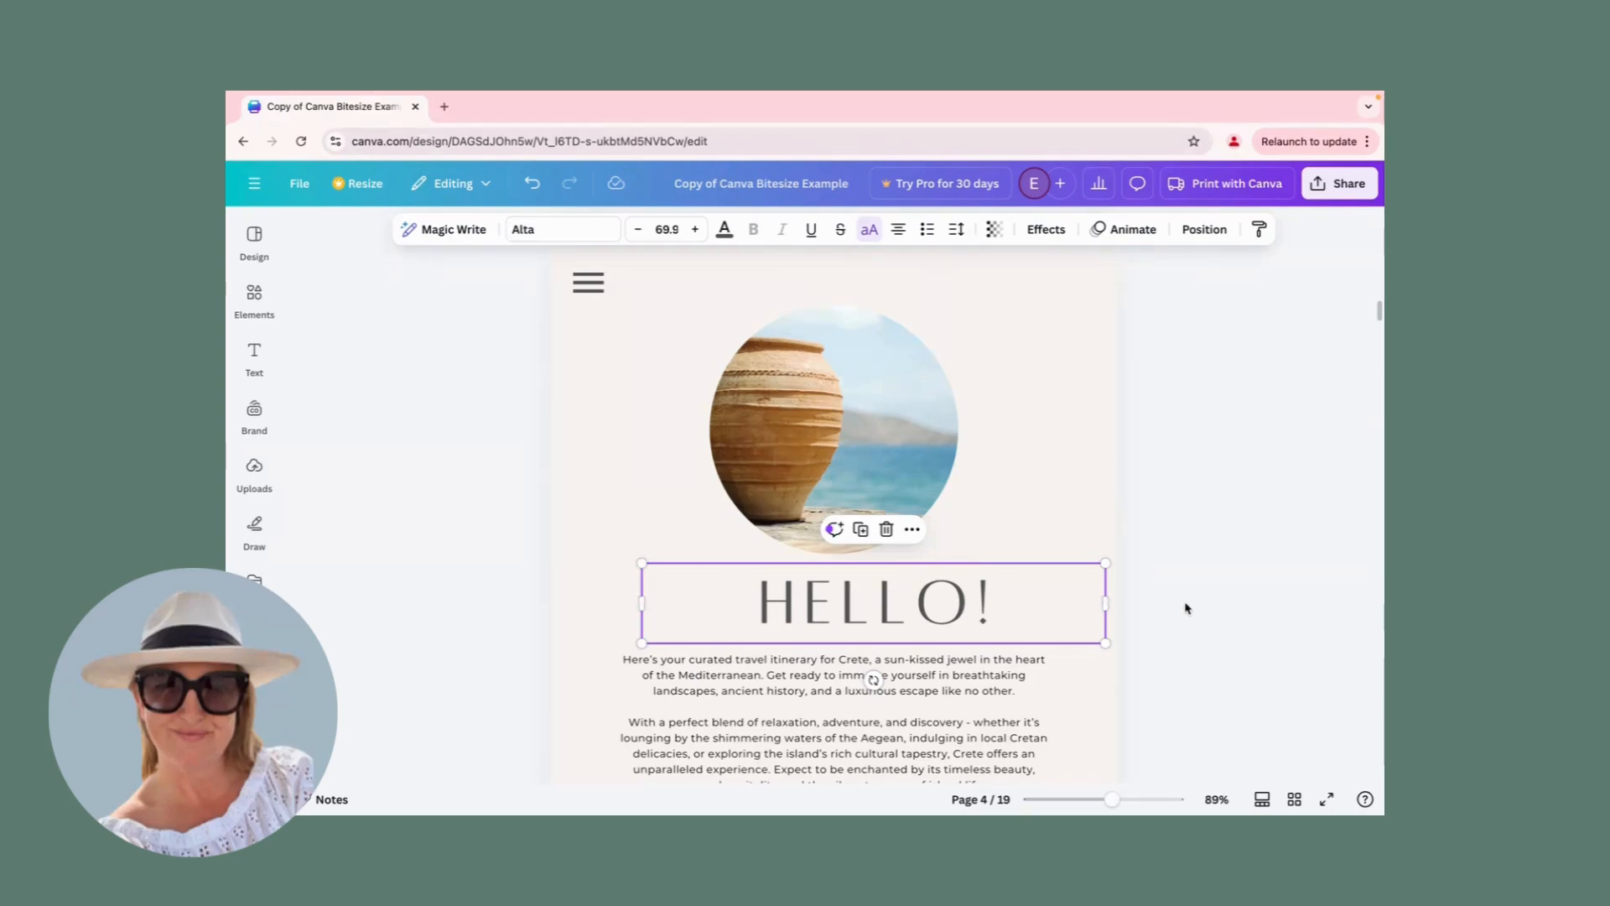
{"action": "left_click", "coordinate": [1053, 525]}
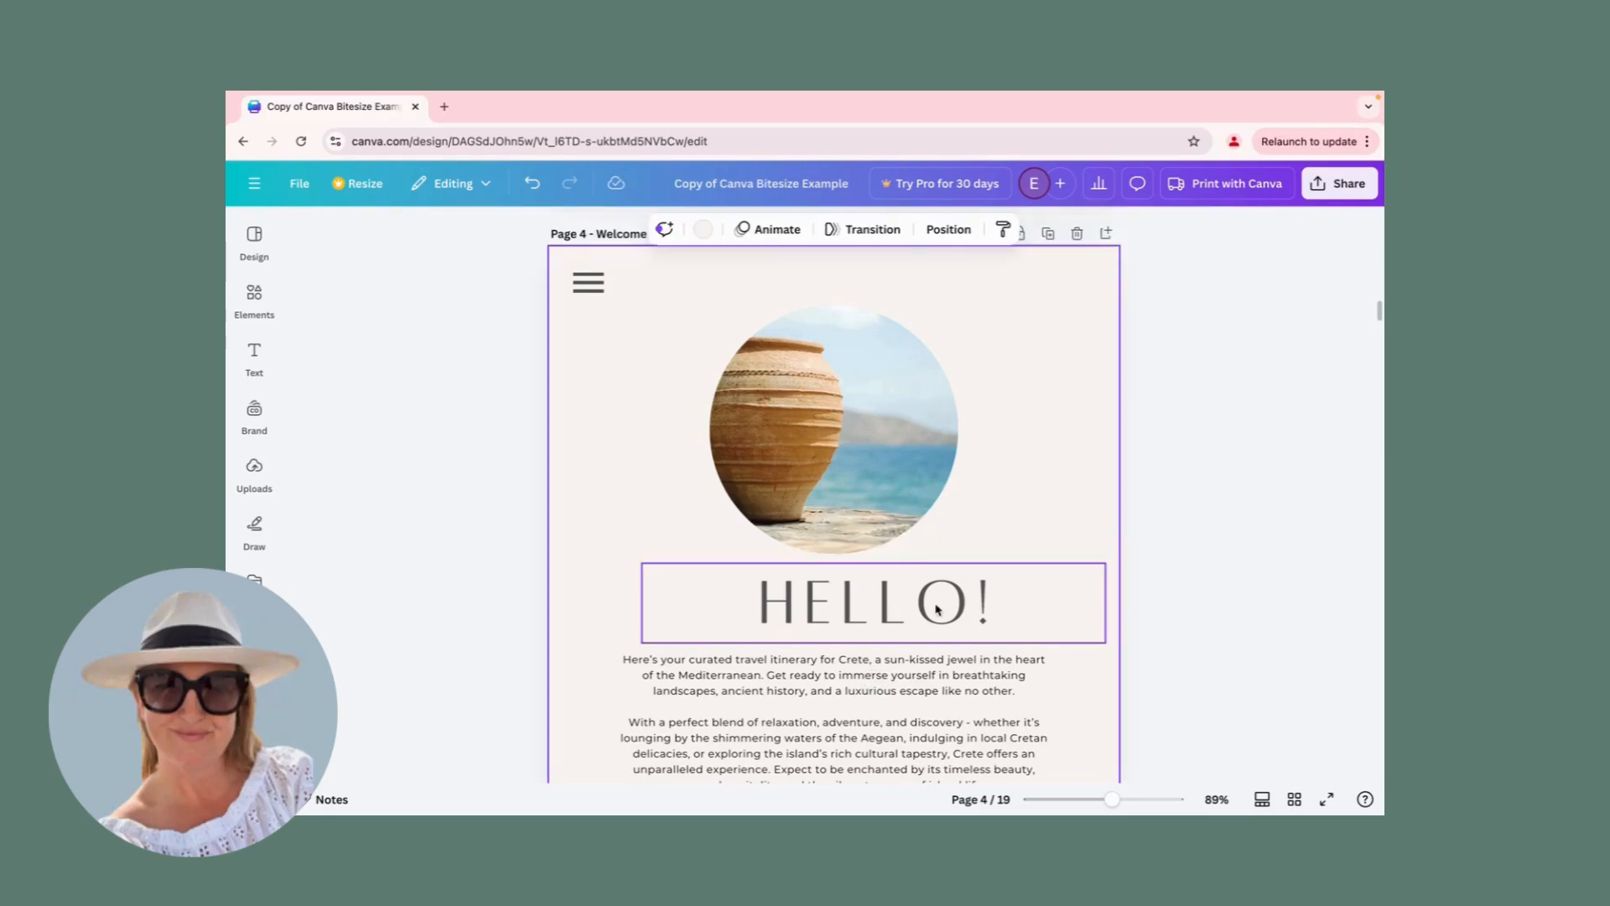
{"action": "left_click", "coordinate": [884, 614]}
{"action": "left_click_drag", "start_coordinate": [884, 613], "coordinate": [843, 614]}
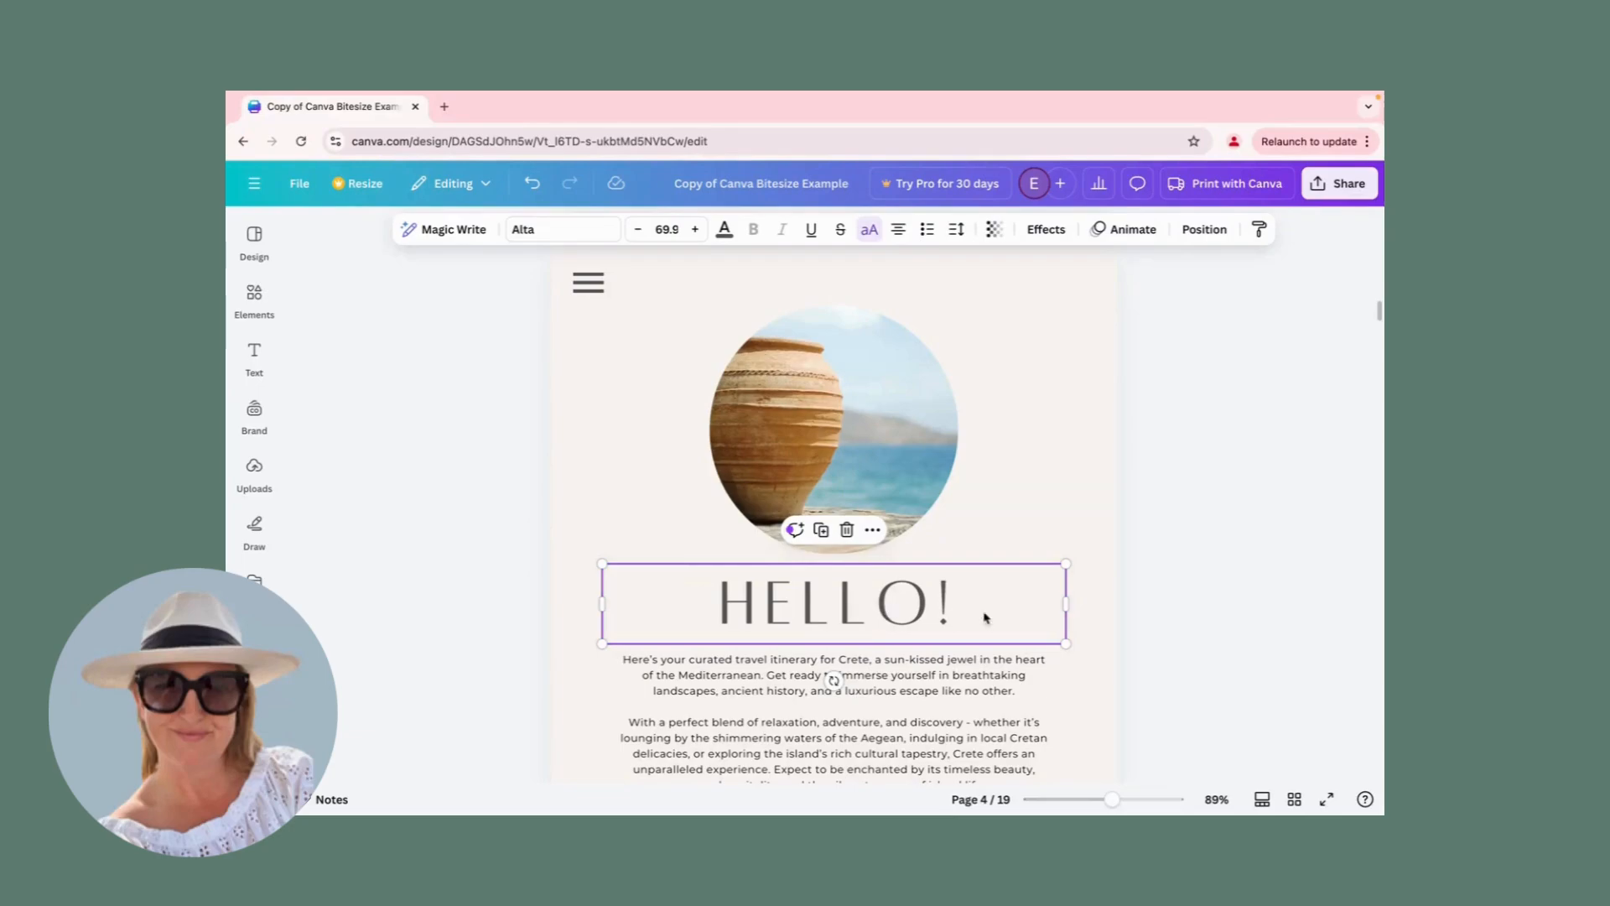
{"action": "left_click", "coordinate": [1142, 528]}
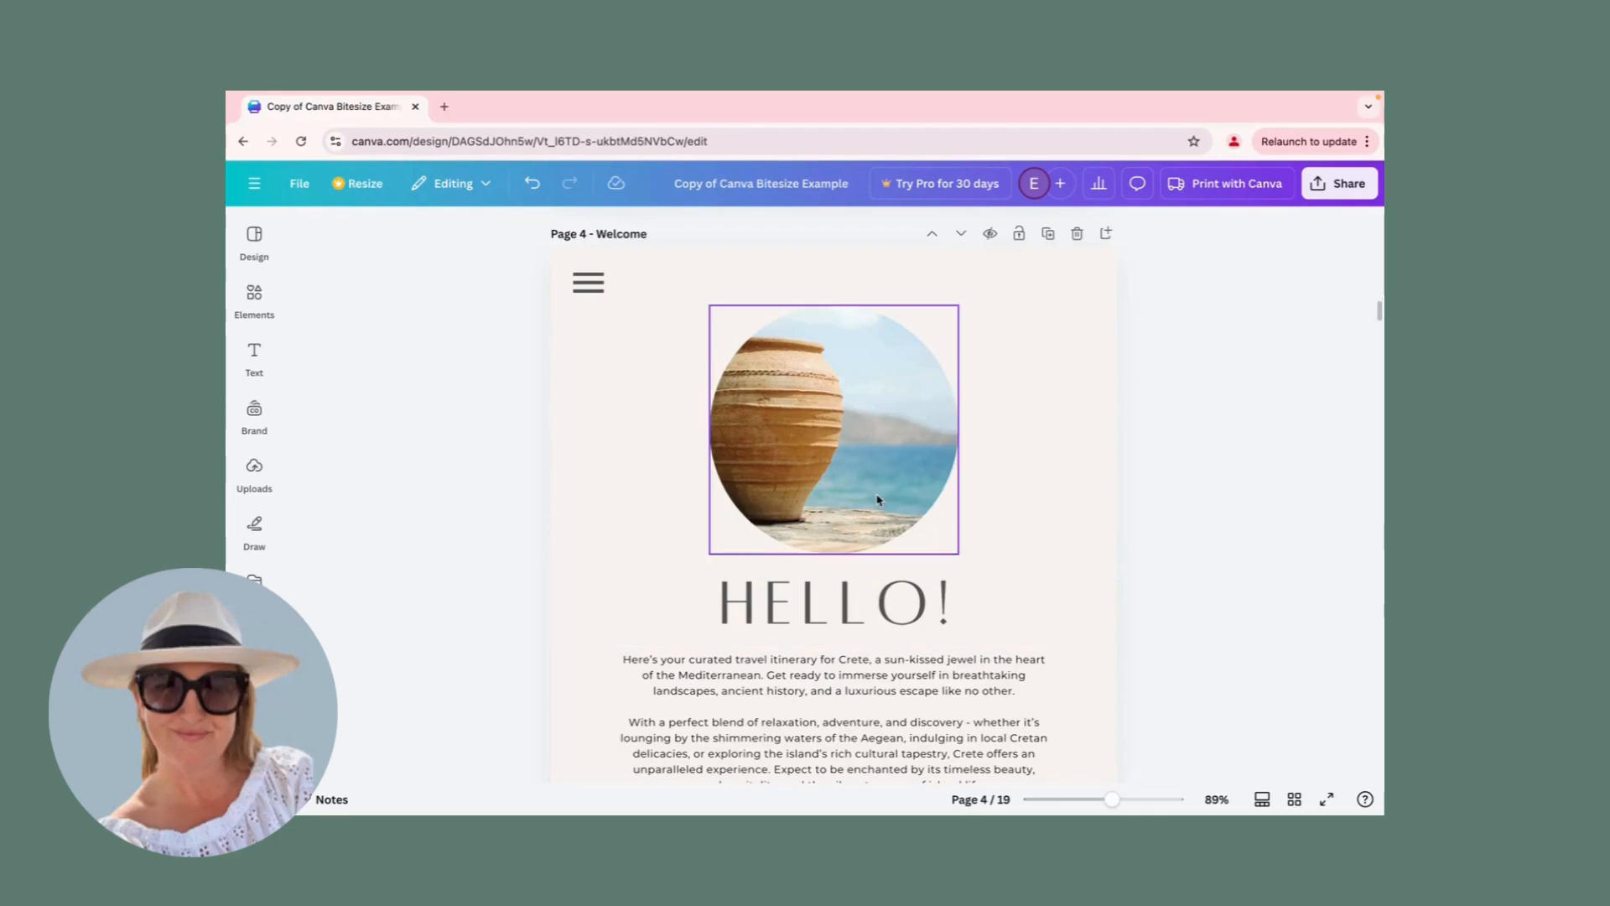
Change the HELLO! heading's text colour to the teal photo colour #4a899c.
{"action": "scroll", "coordinate": [878, 499], "scroll_direction": "down", "scroll_amount": 3}
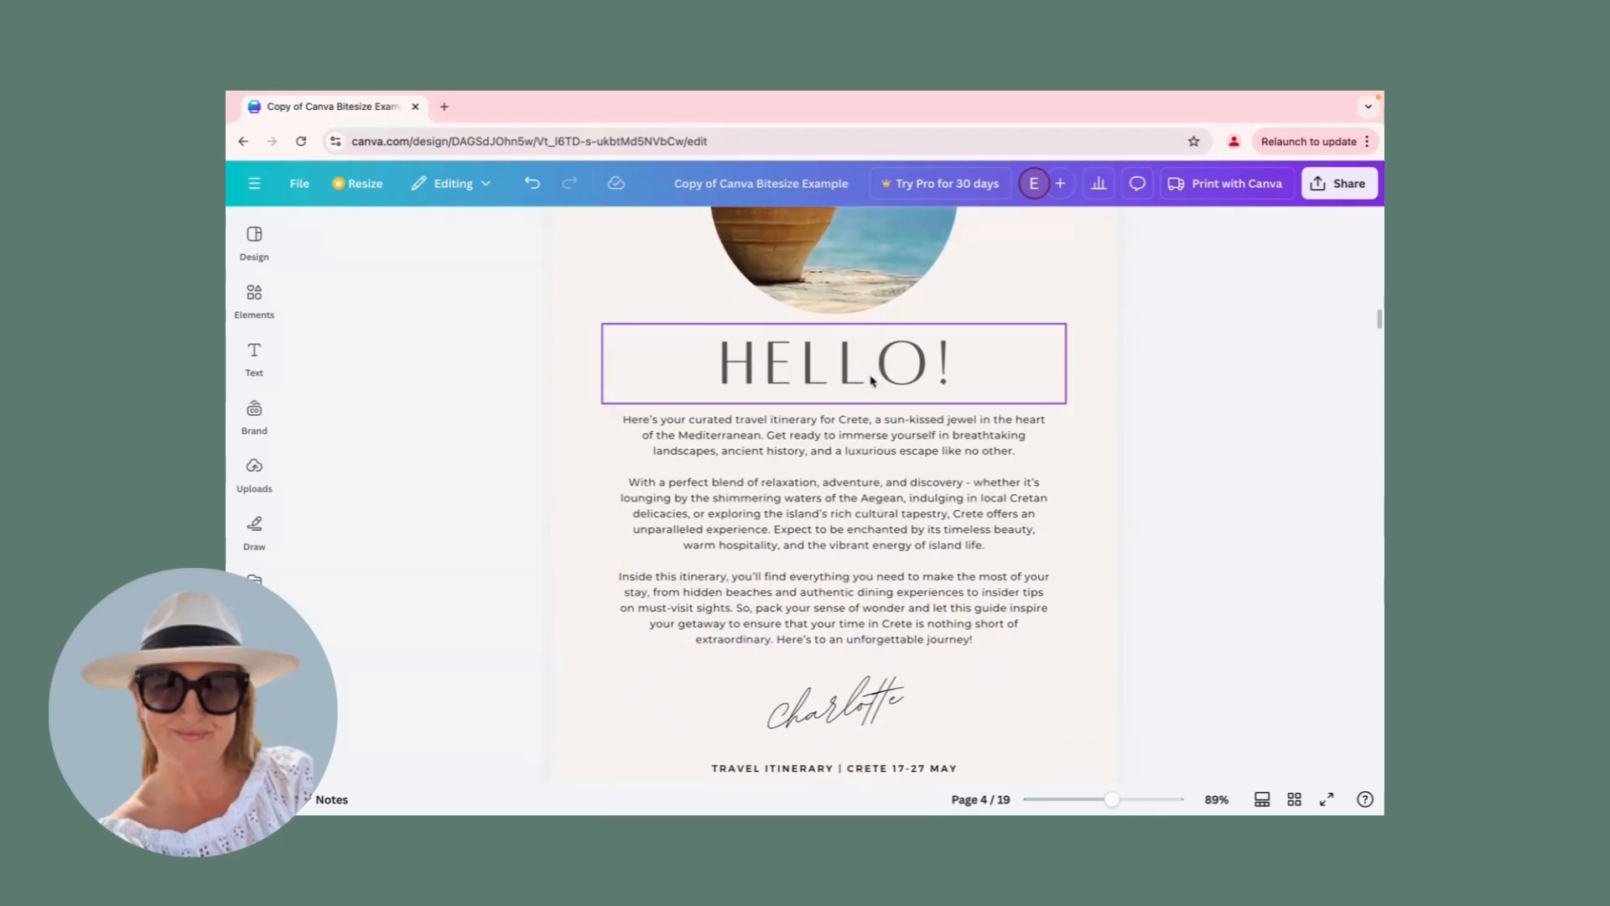
{"action": "left_click", "coordinate": [865, 454]}
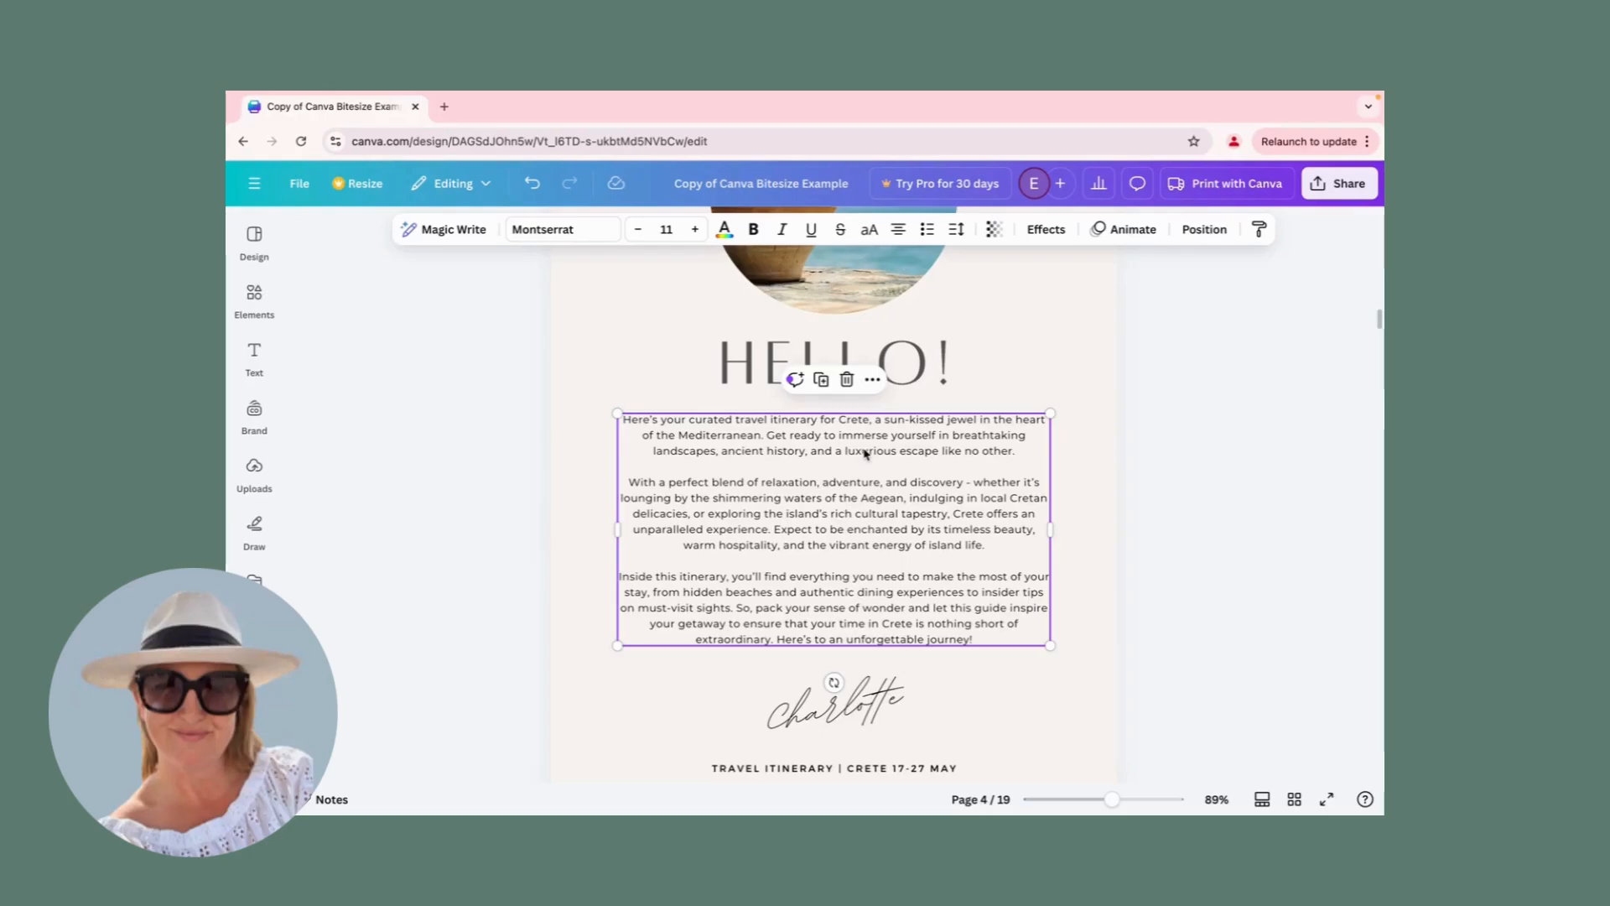
{"action": "left_click", "coordinate": [902, 386]}
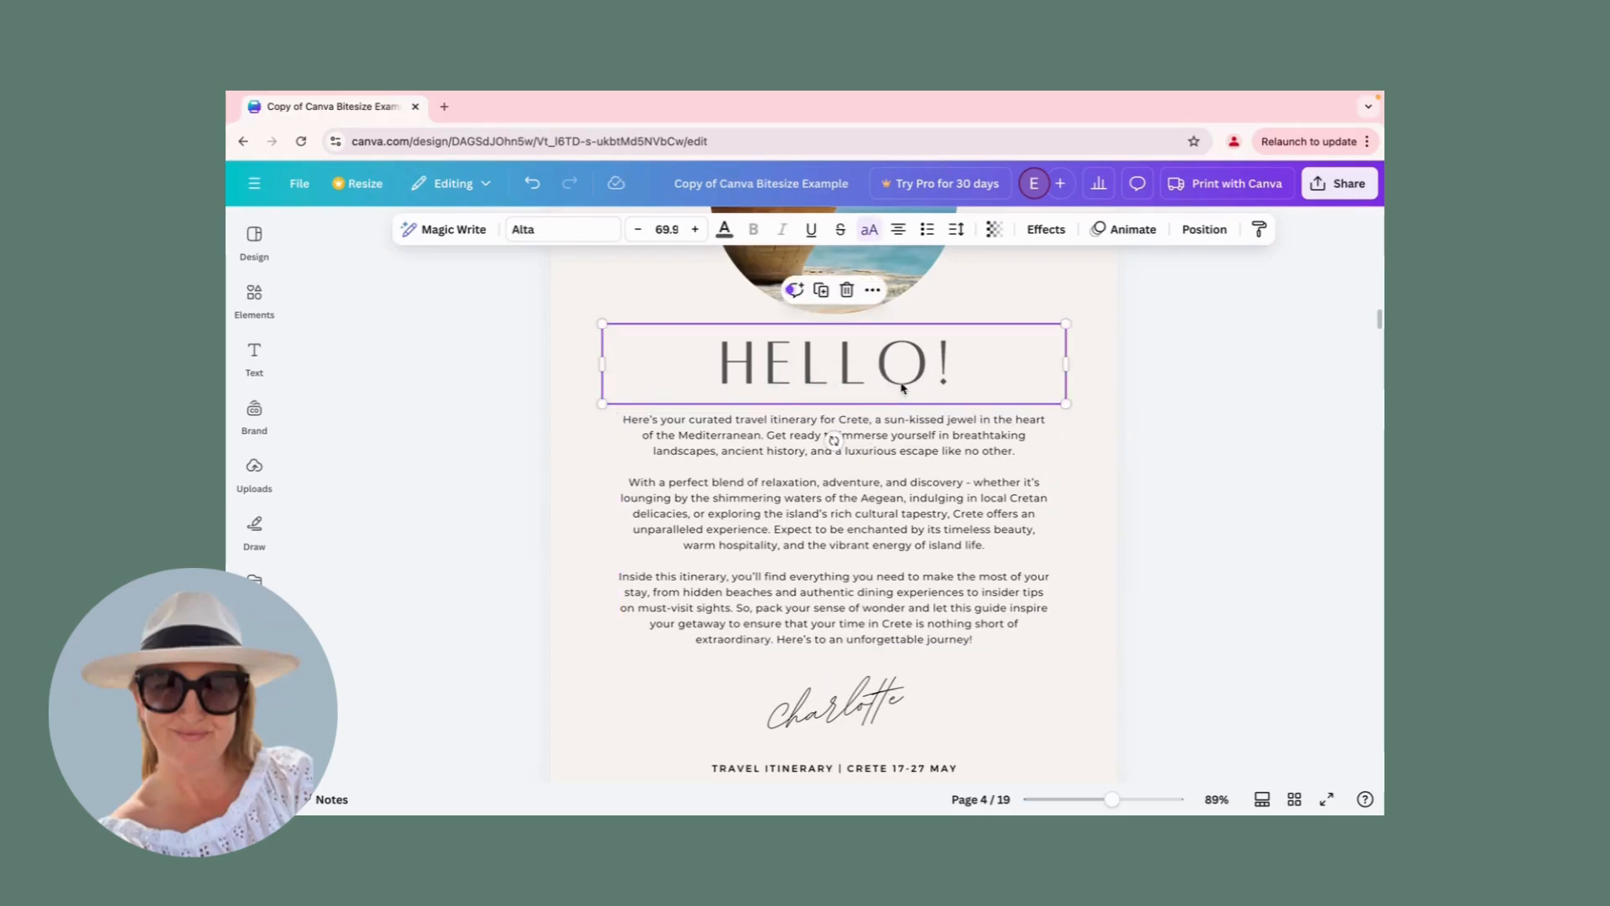
{"action": "left_click", "coordinate": [725, 229]}
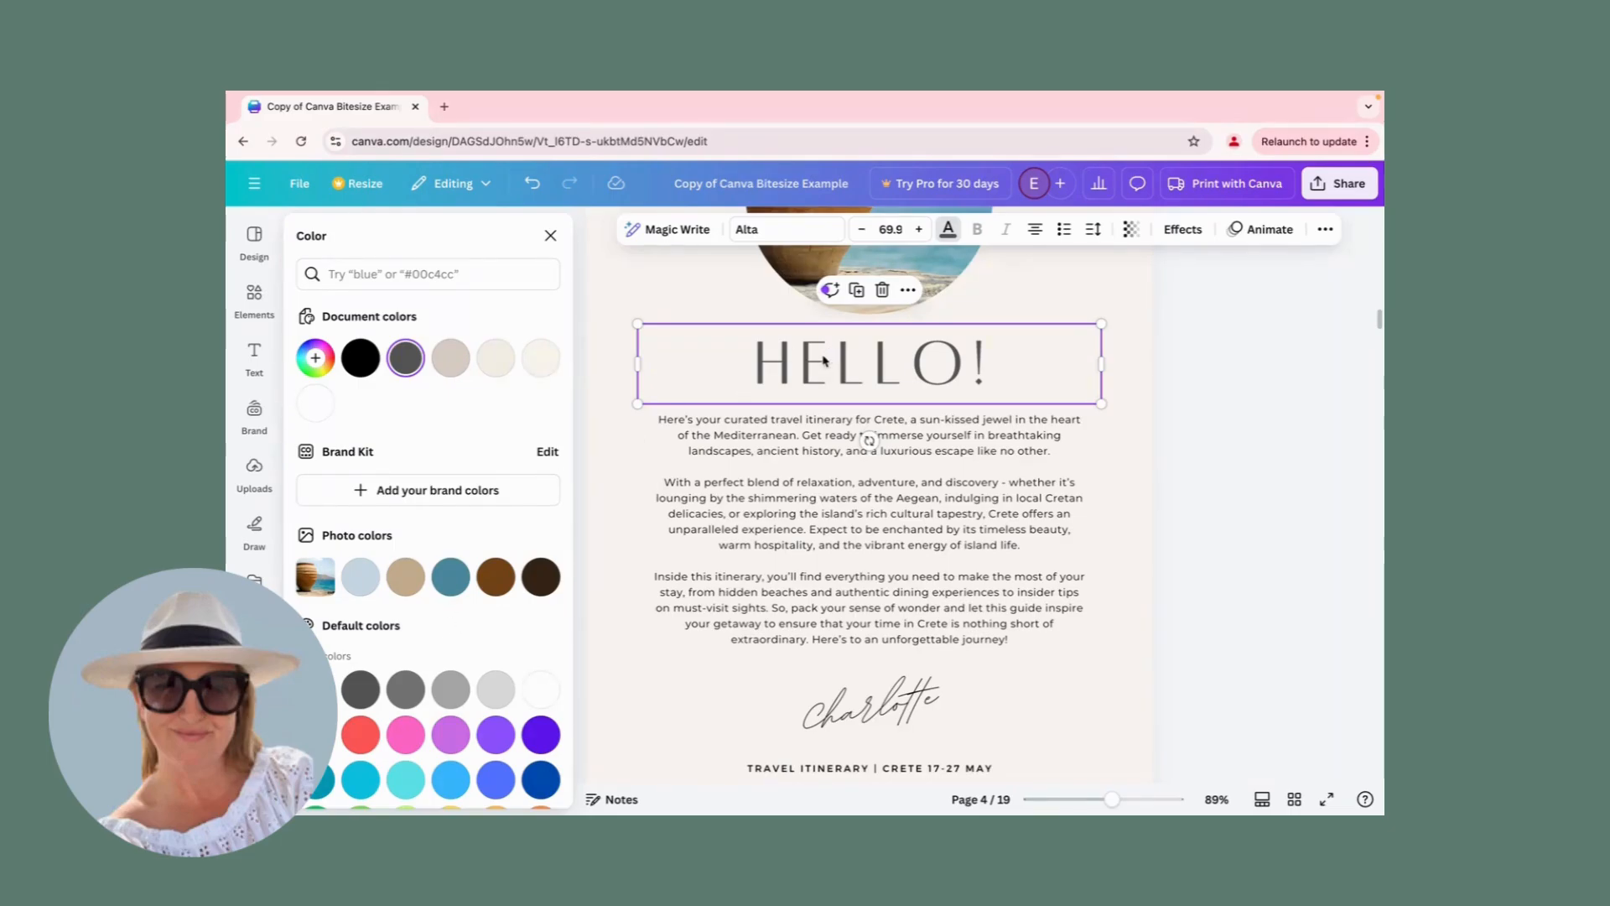
{"action": "left_click", "coordinate": [452, 579]}
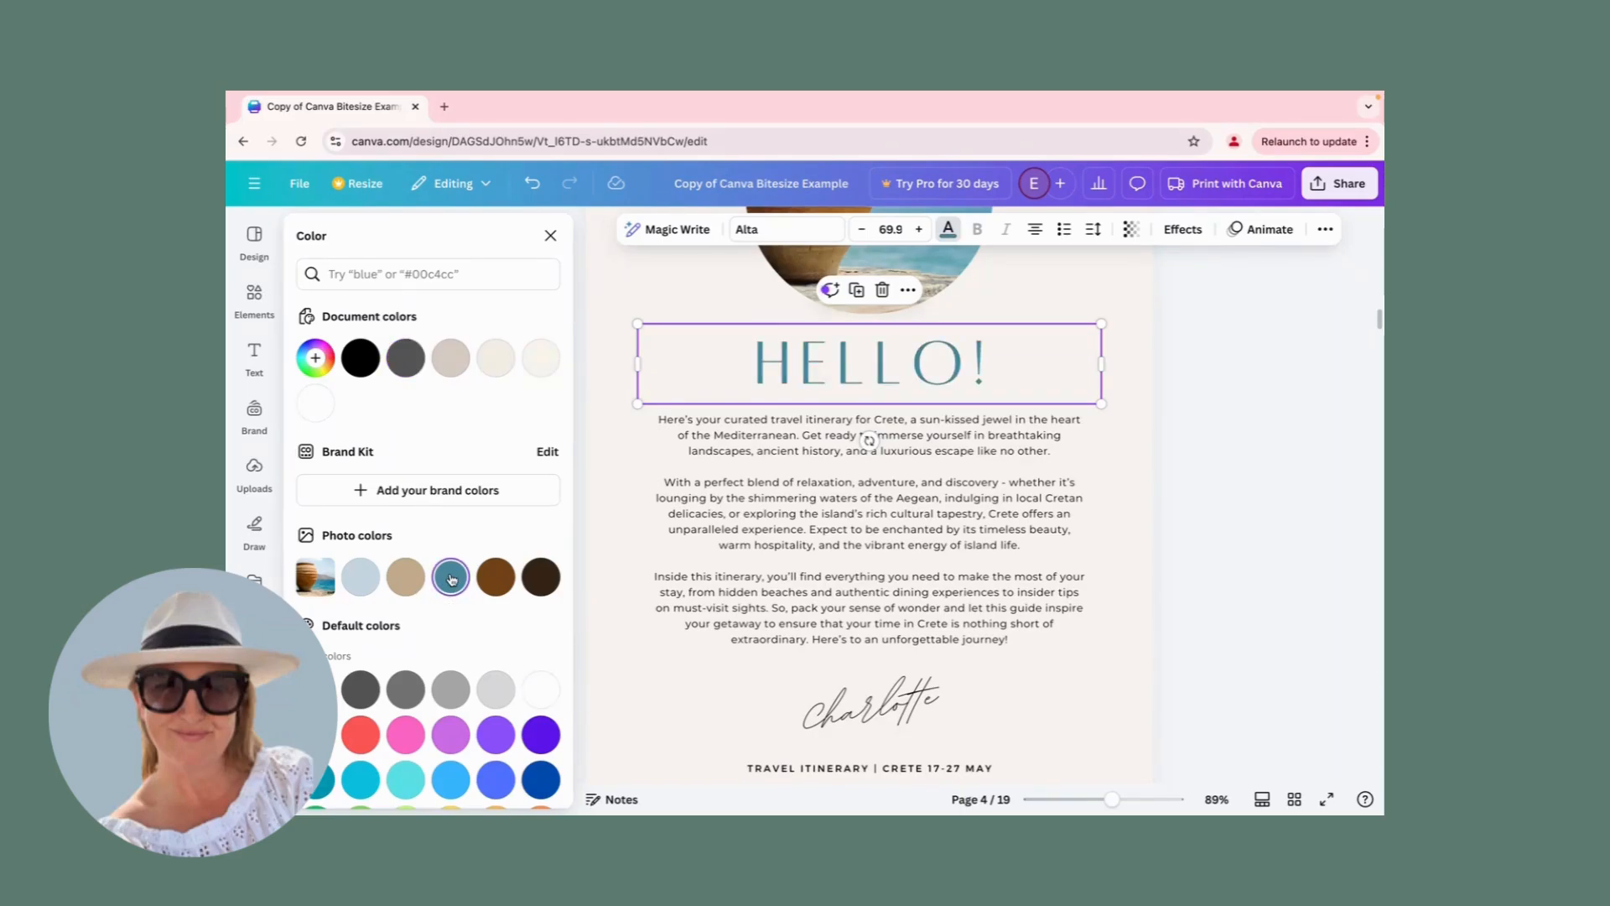
Mix a custom purple for the HELLO! heading, trying a dark shade and settling on pale lilac #C3B2CD.
{"action": "left_click", "coordinate": [317, 359]}
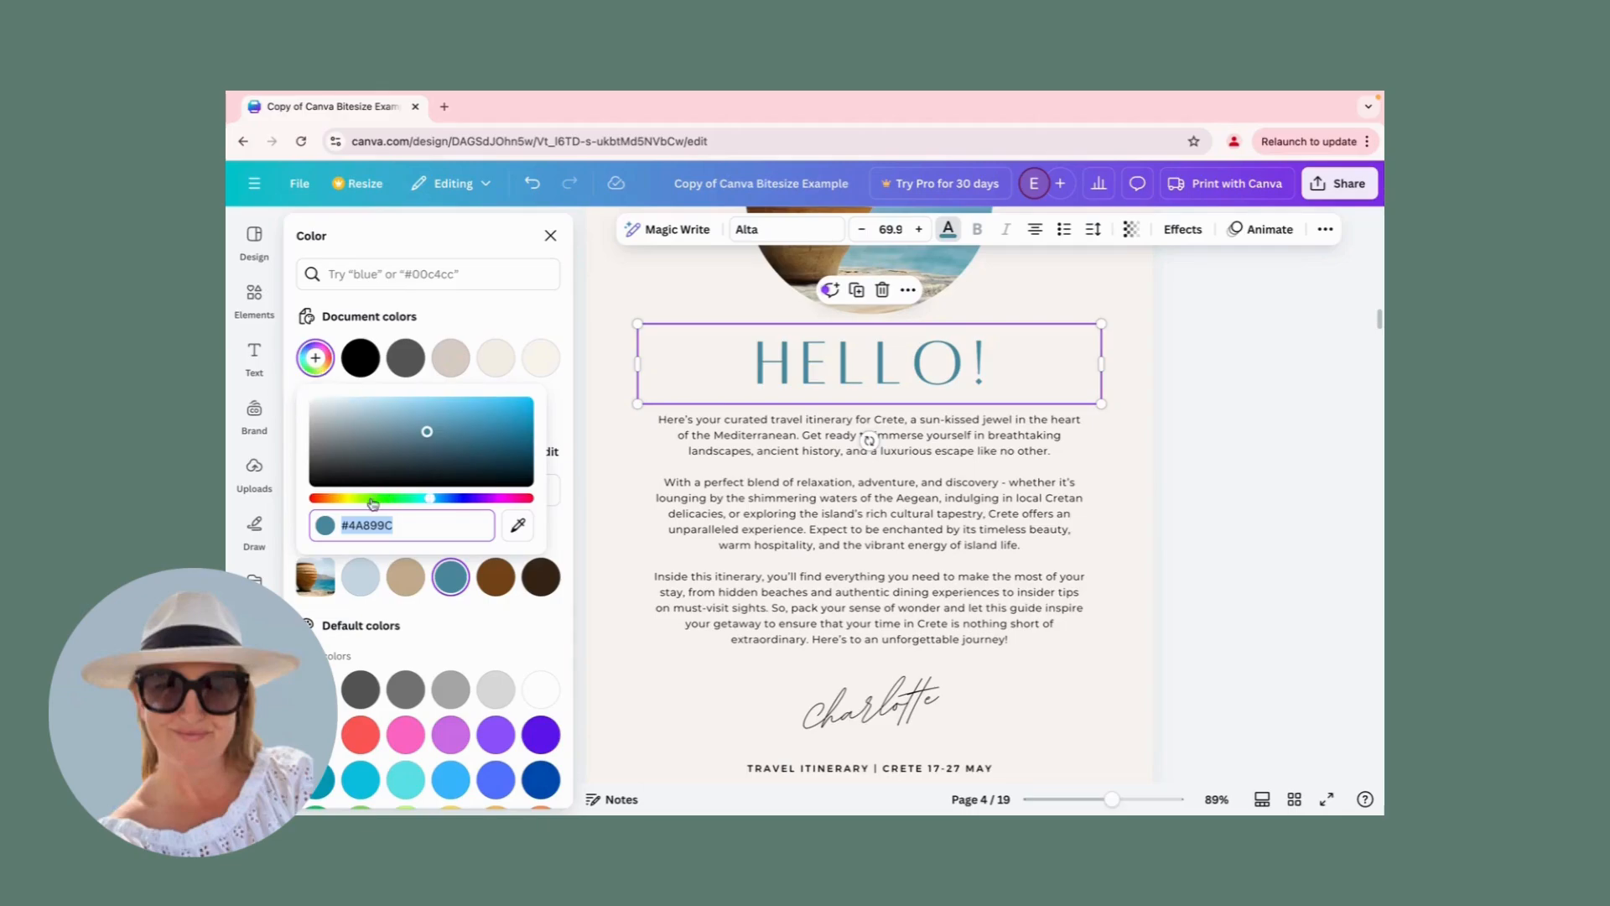
{"action": "left_click_drag", "start_coordinate": [432, 500], "coordinate": [481, 500]}
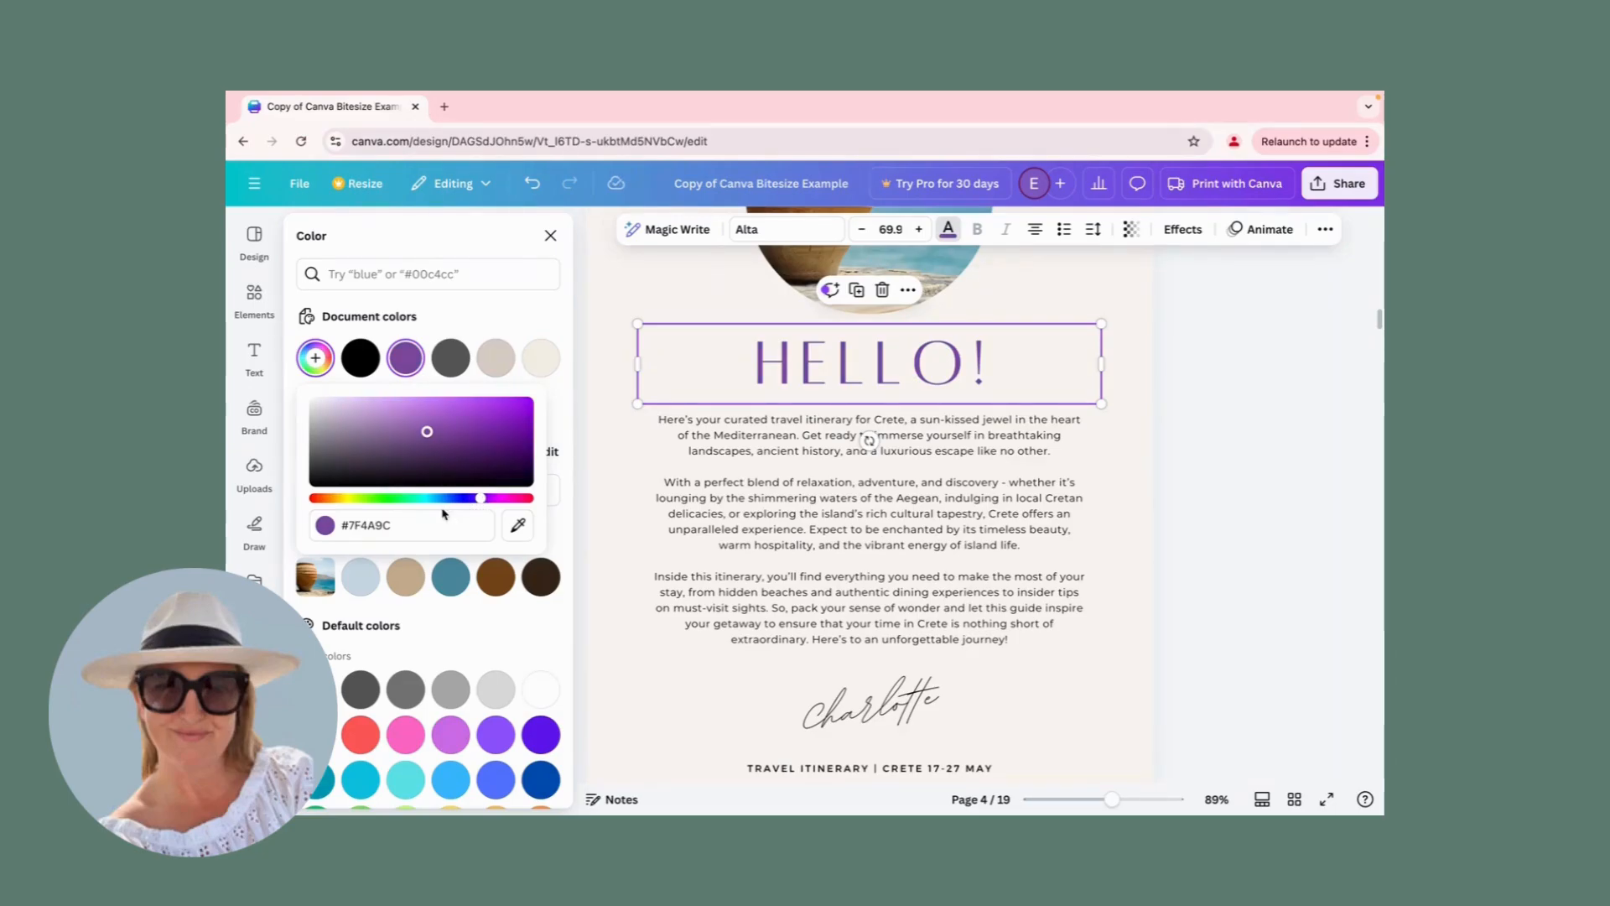
{"action": "mouse_move", "coordinate": [344, 428]}
{"action": "left_mouse_down"}
{"action": "mouse_move", "coordinate": [380, 423]}
{"action": "mouse_move", "coordinate": [411, 456]}
{"action": "mouse_move", "coordinate": [442, 431]}
{"action": "mouse_move", "coordinate": [413, 428]}
{"action": "mouse_move", "coordinate": [466, 454]}
{"action": "mouse_move", "coordinate": [480, 412]}
{"action": "mouse_move", "coordinate": [502, 408]}
{"action": "mouse_move", "coordinate": [515, 469]}
{"action": "mouse_move", "coordinate": [462, 446]}
{"action": "left_mouse_up"}
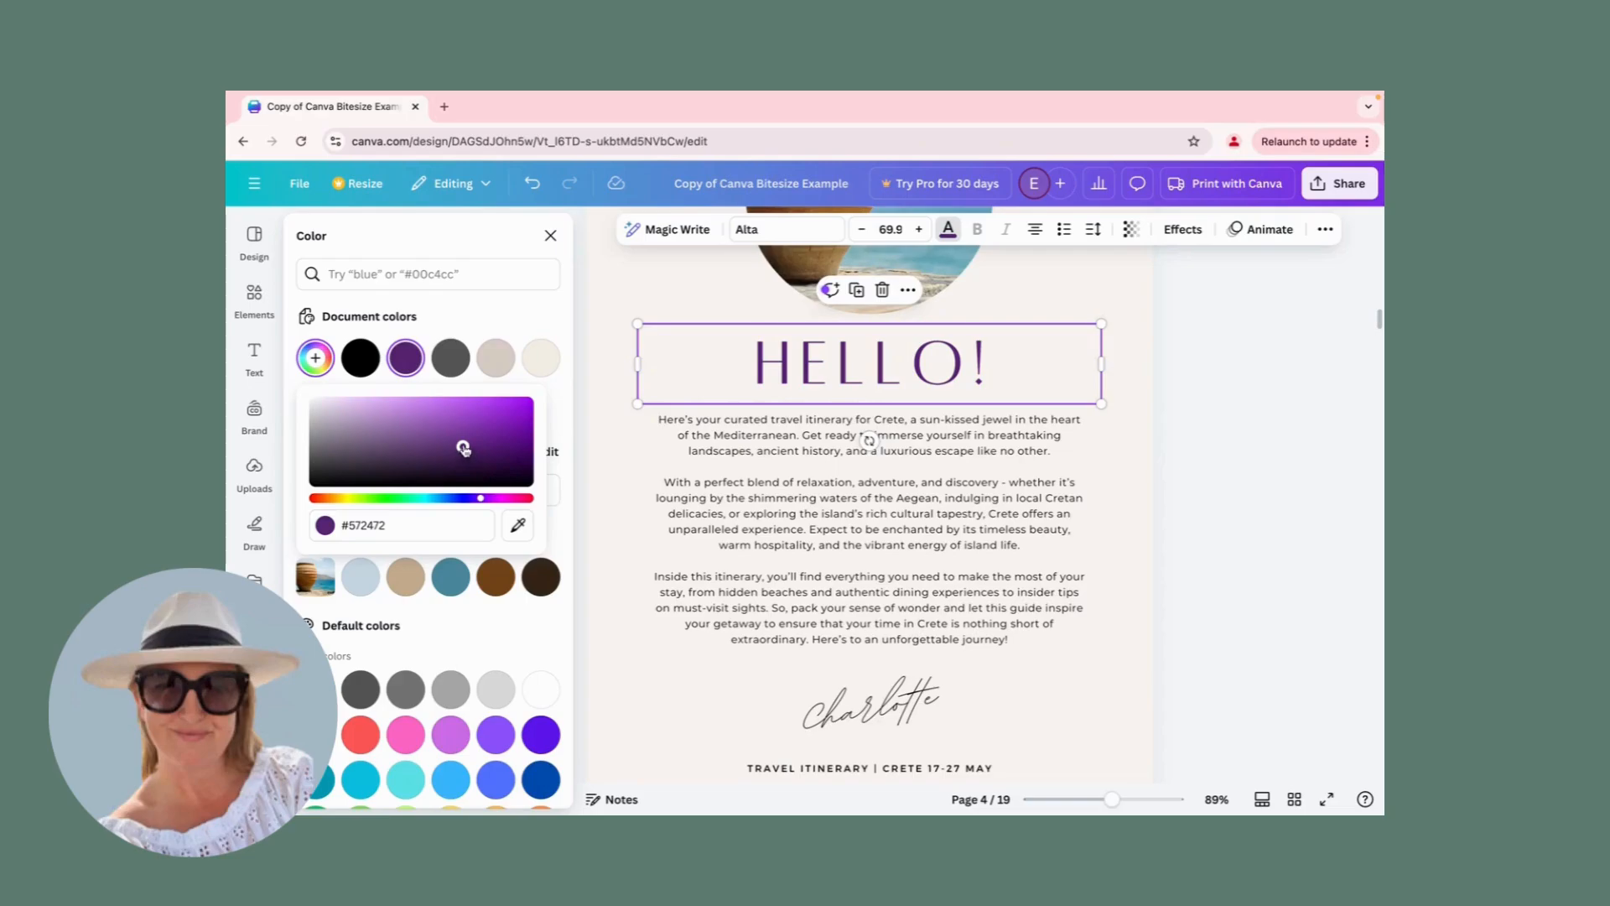
{"action": "mouse_move", "coordinate": [460, 446]}
{"action": "left_mouse_down"}
{"action": "mouse_move", "coordinate": [409, 424]}
{"action": "mouse_move", "coordinate": [417, 460]}
{"action": "mouse_move", "coordinate": [343, 443]}
{"action": "mouse_move", "coordinate": [338, 414]}
{"action": "left_mouse_up"}
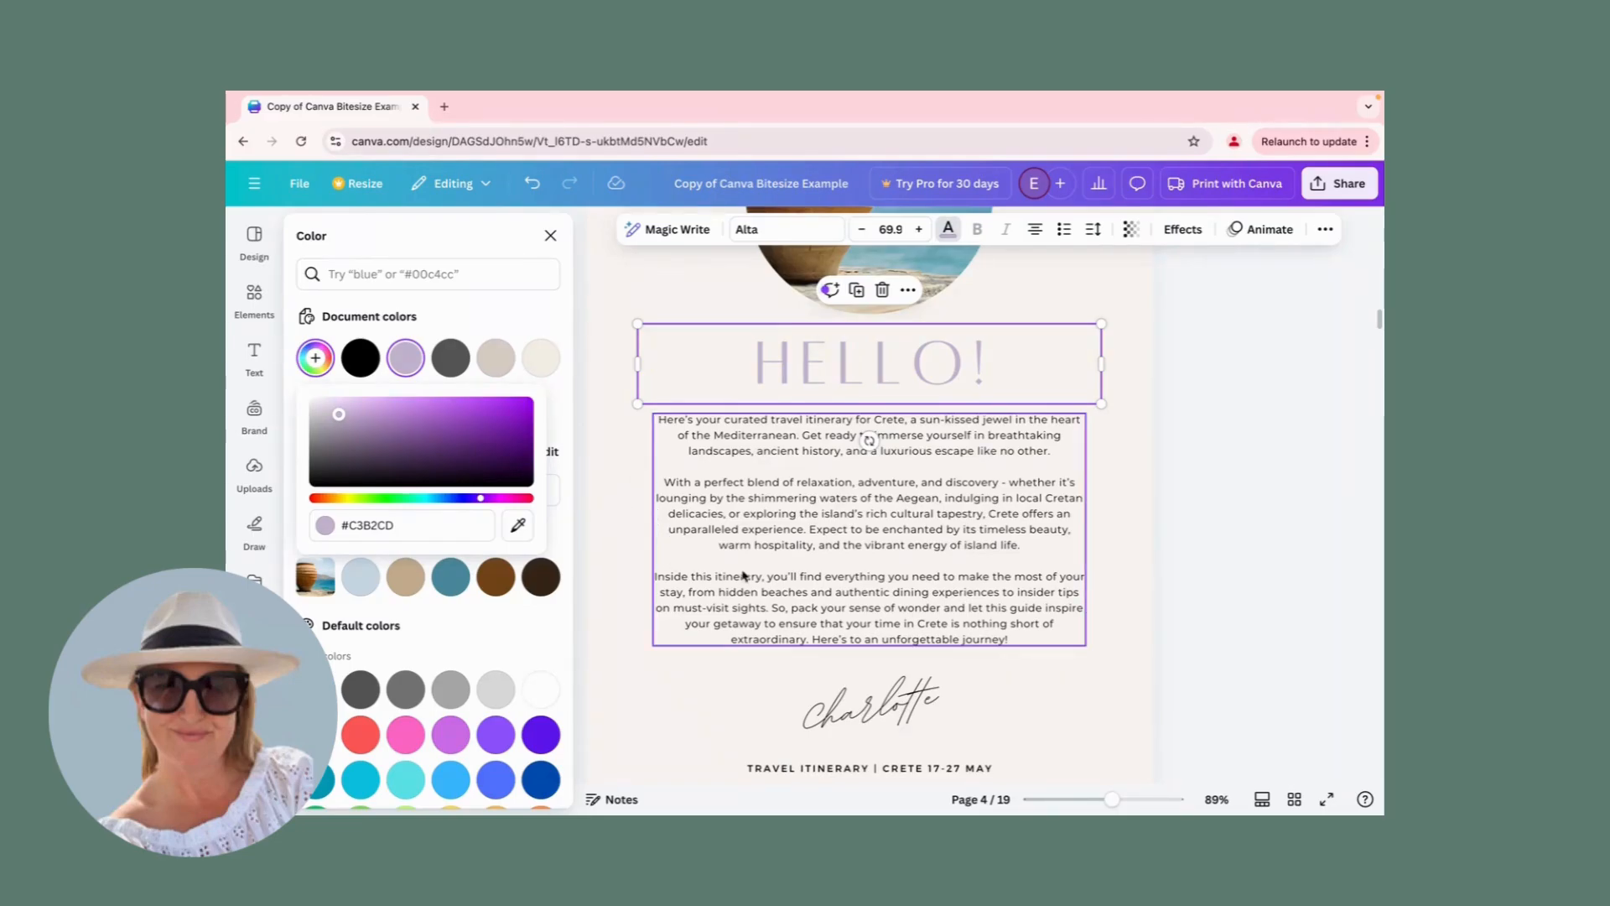
Close the colour settings and select the whole body text box beneath the HELLO! heading.
{"action": "left_click", "coordinate": [811, 498]}
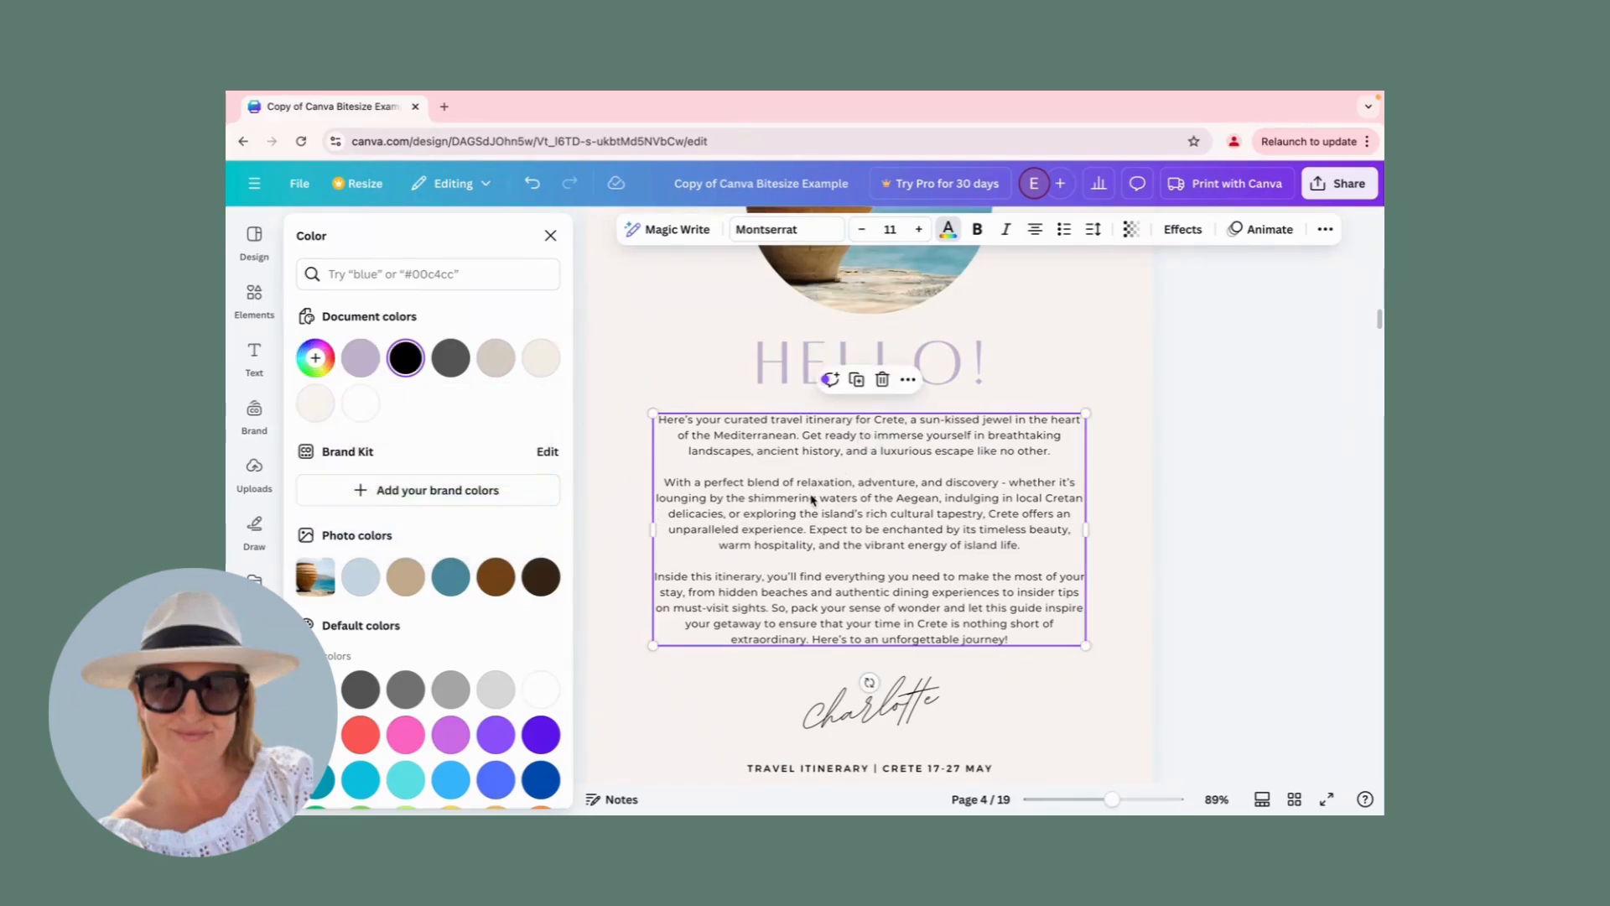
{"action": "left_click", "coordinate": [812, 501]}
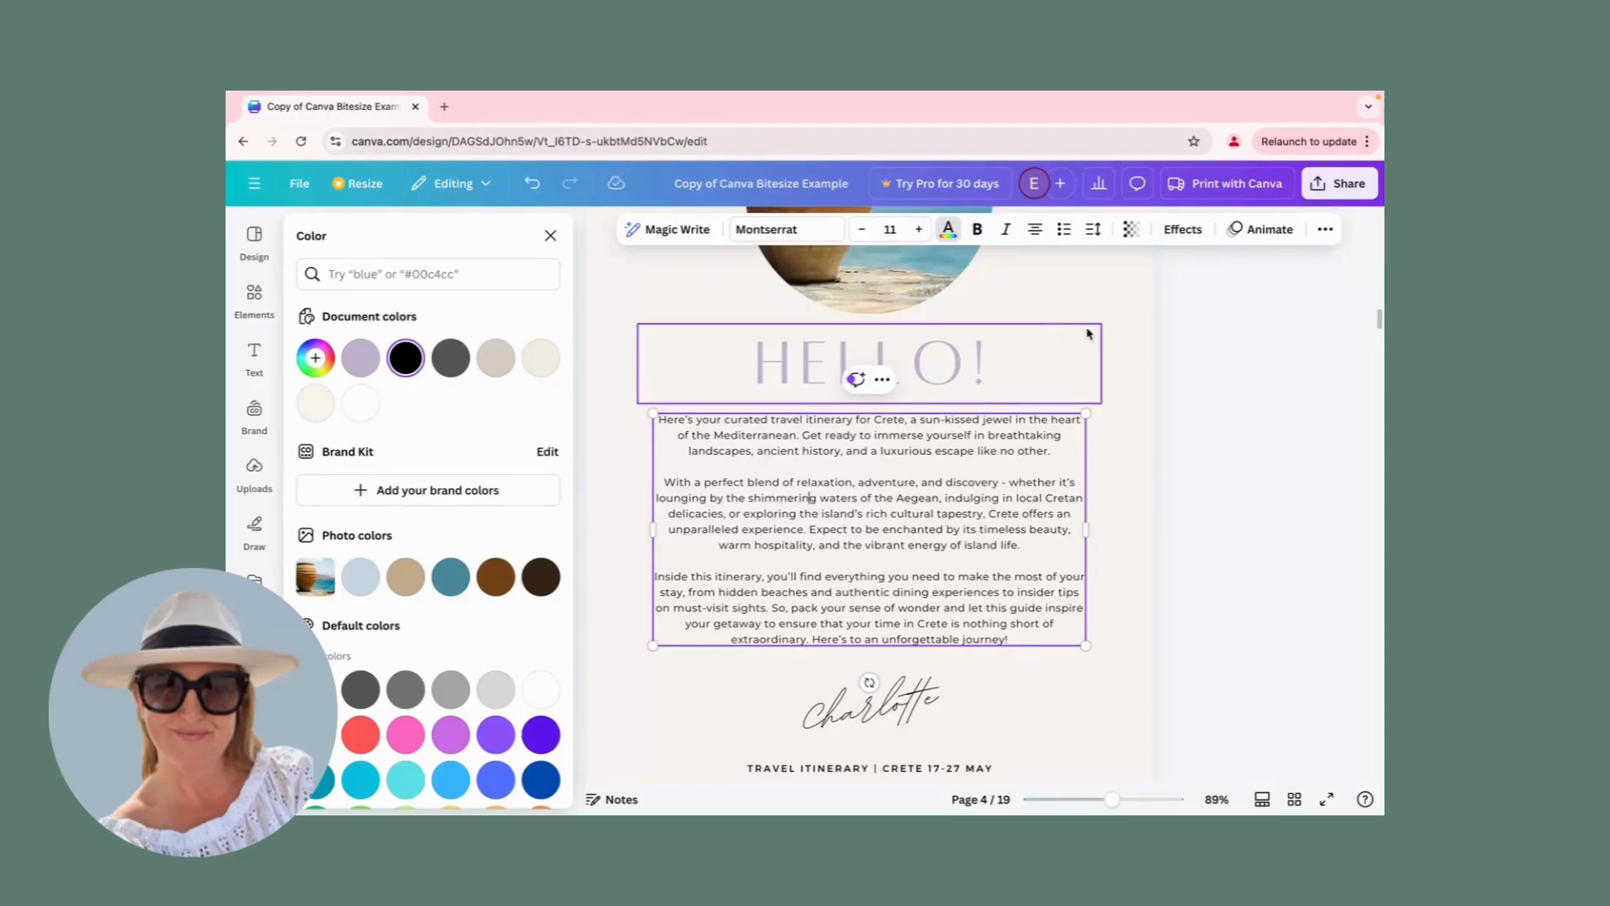
{"action": "left_click", "coordinate": [551, 236]}
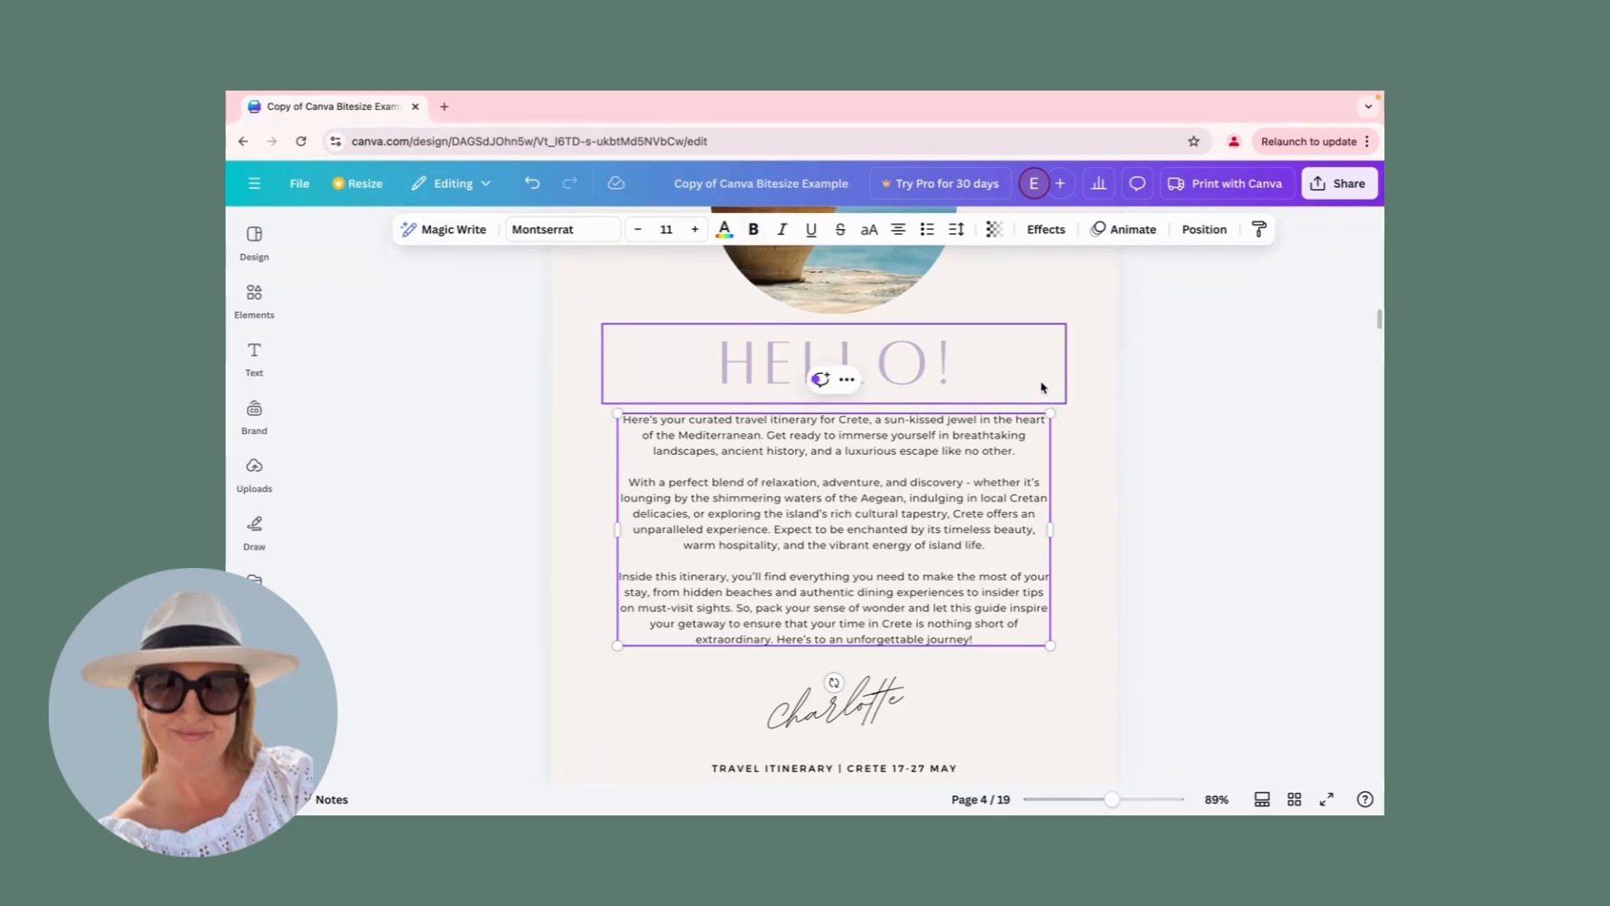
{"action": "left_click", "coordinate": [1081, 440]}
{"action": "left_click", "coordinate": [975, 463]}
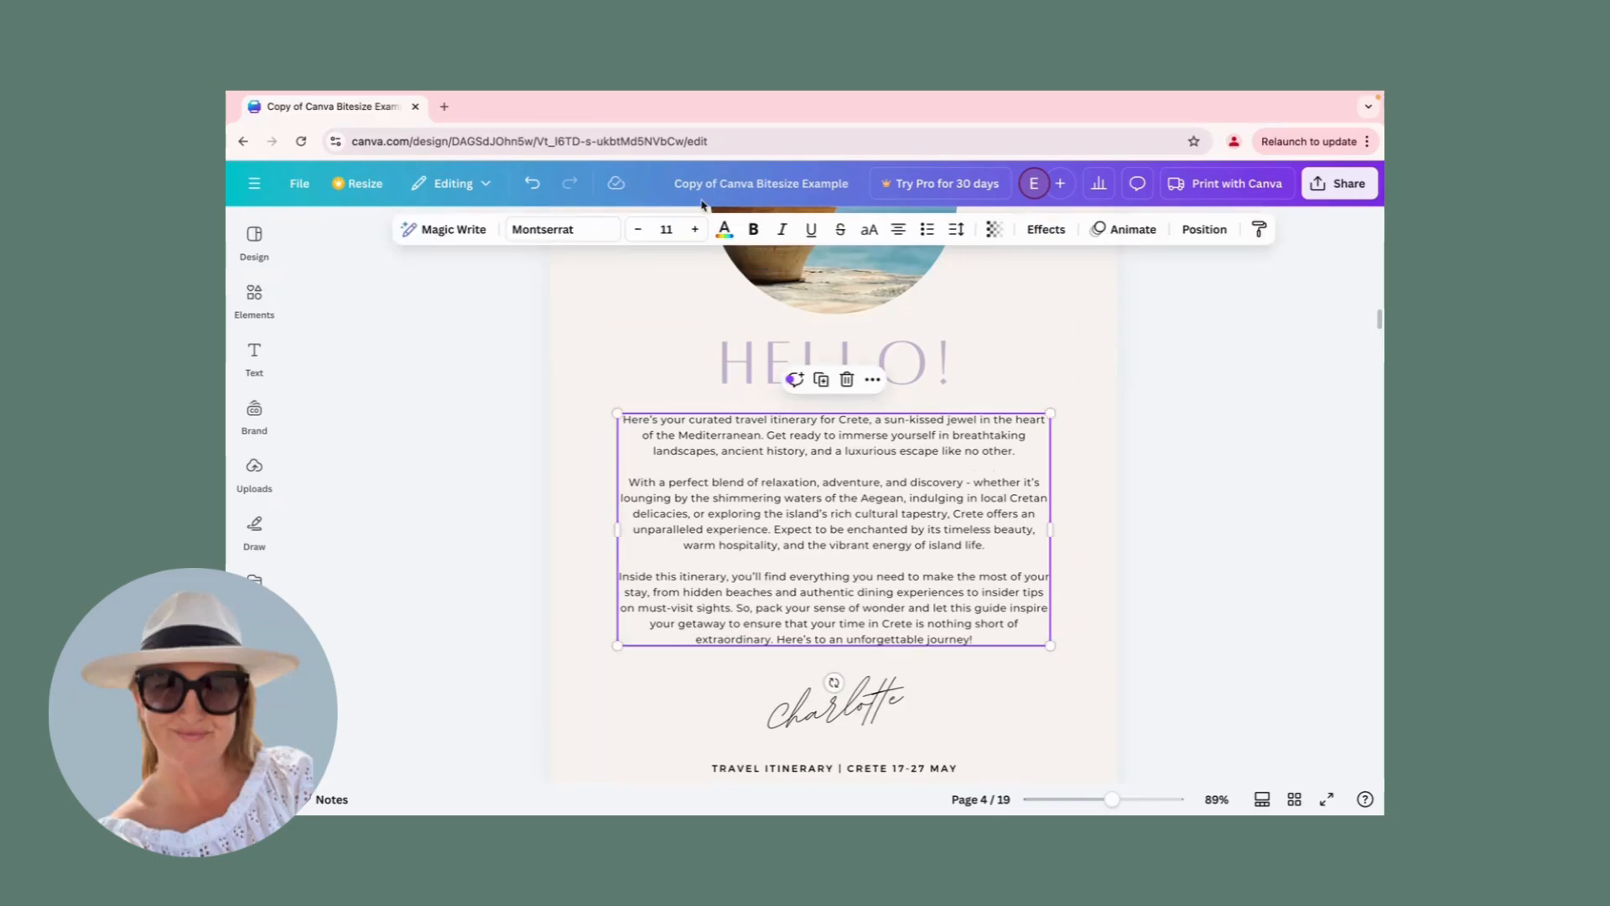
Try bold, italic, underline, strikethrough and uppercase on the body text, switching each one off again.
{"action": "left_click", "coordinate": [754, 232]}
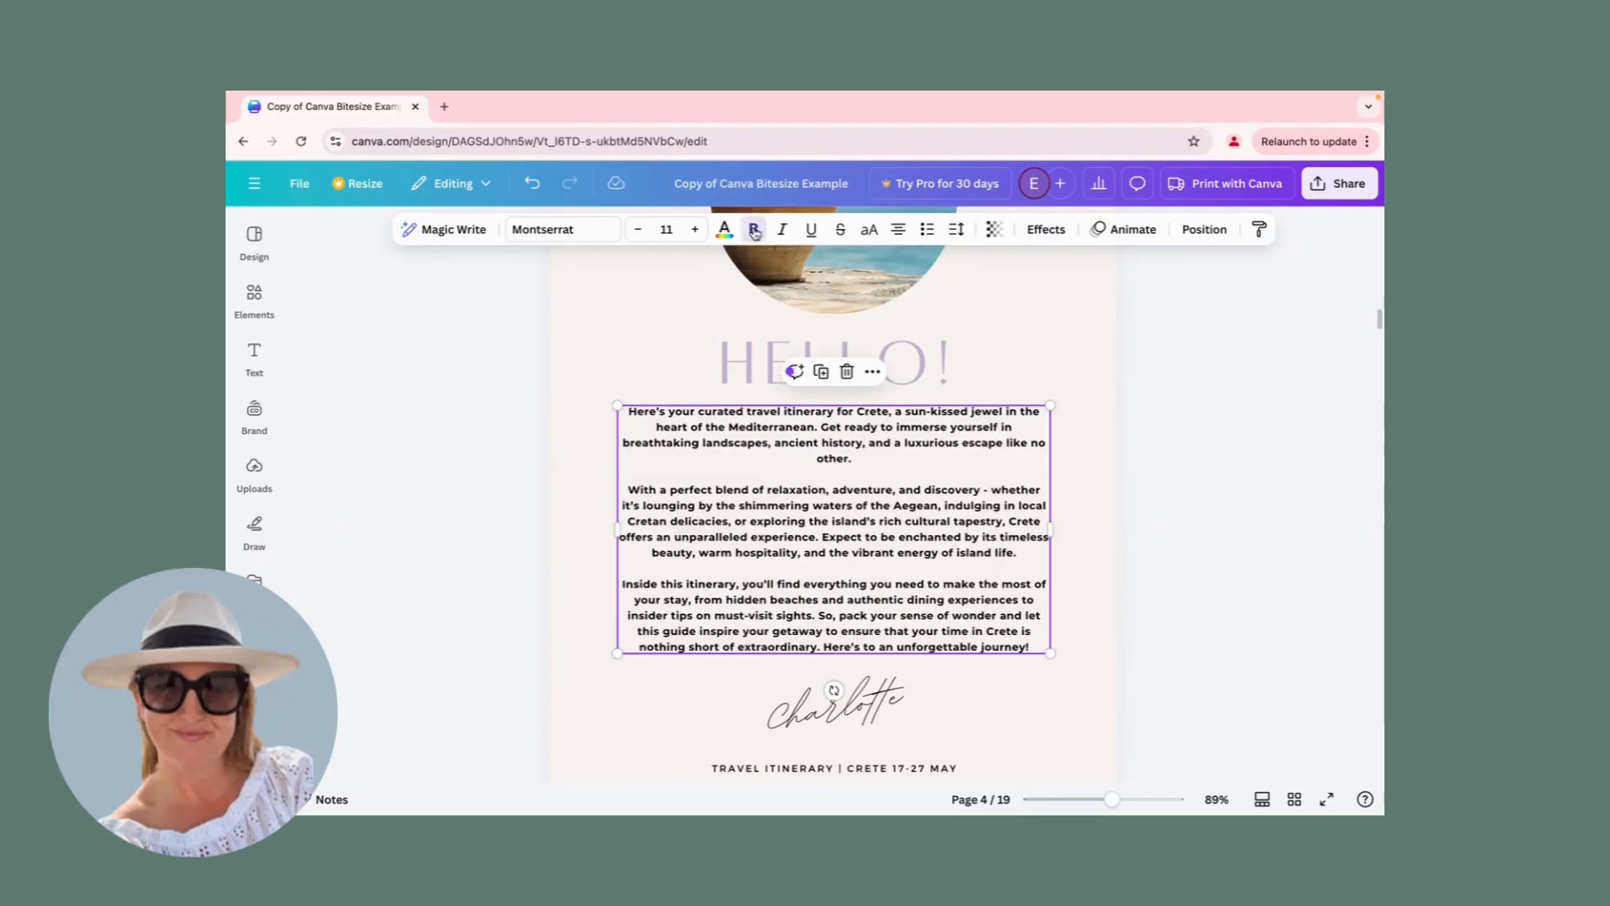
{"action": "left_click", "coordinate": [754, 232]}
{"action": "left_click", "coordinate": [780, 232]}
{"action": "left_click", "coordinate": [781, 231]}
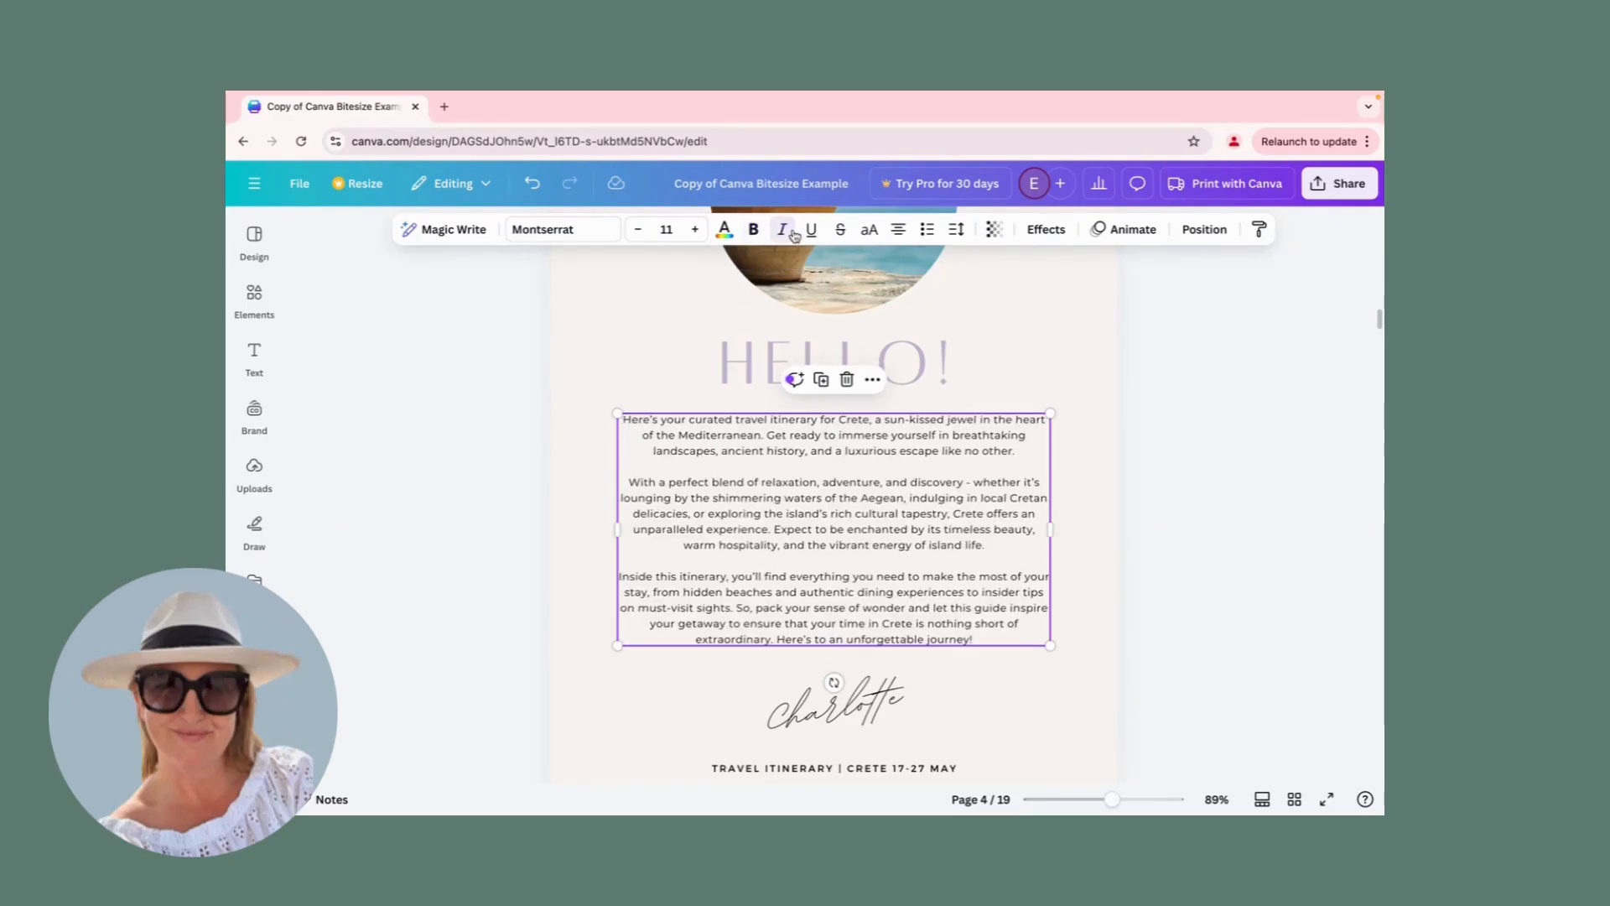
{"action": "left_click", "coordinate": [811, 232]}
{"action": "left_click", "coordinate": [811, 231]}
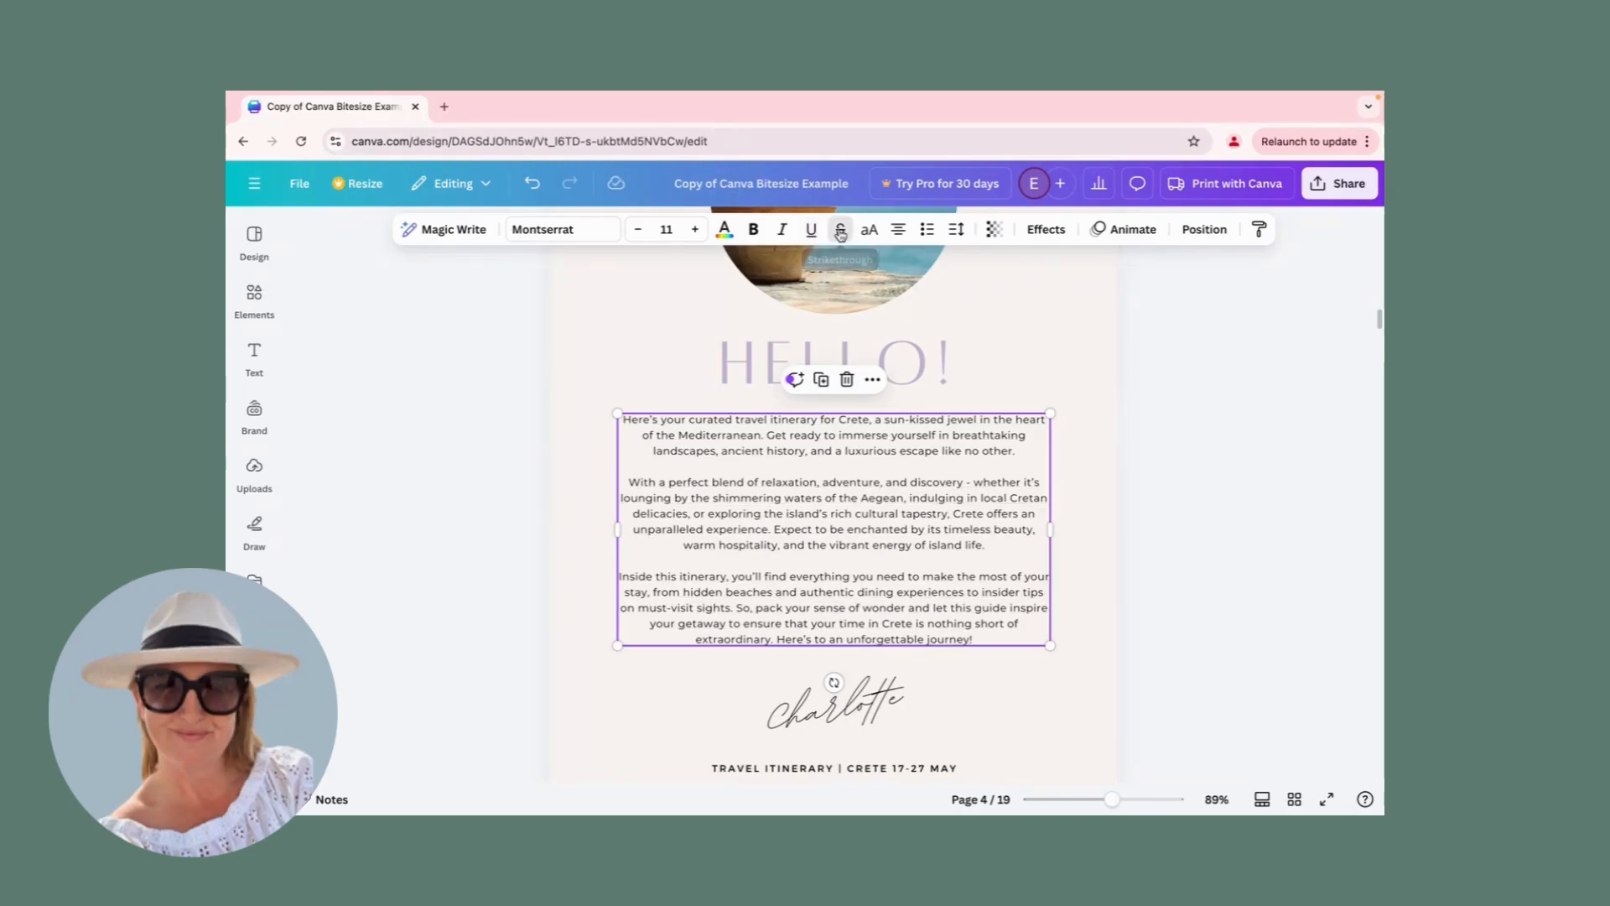
{"action": "left_click", "coordinate": [840, 231]}
{"action": "left_click", "coordinate": [840, 231]}
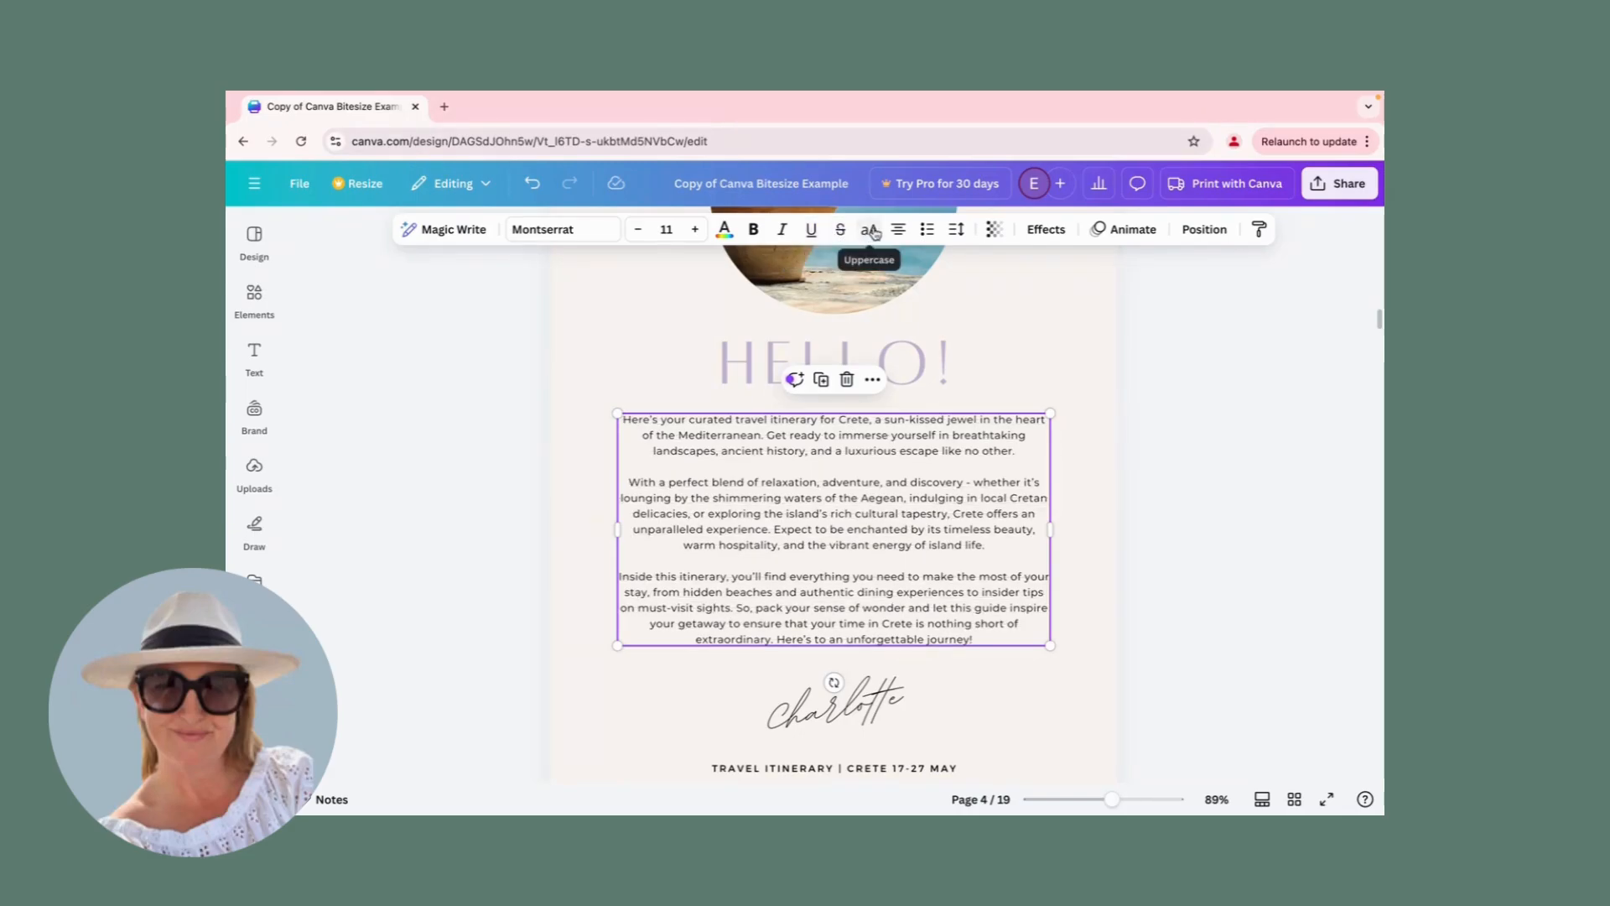
{"action": "left_click", "coordinate": [871, 232]}
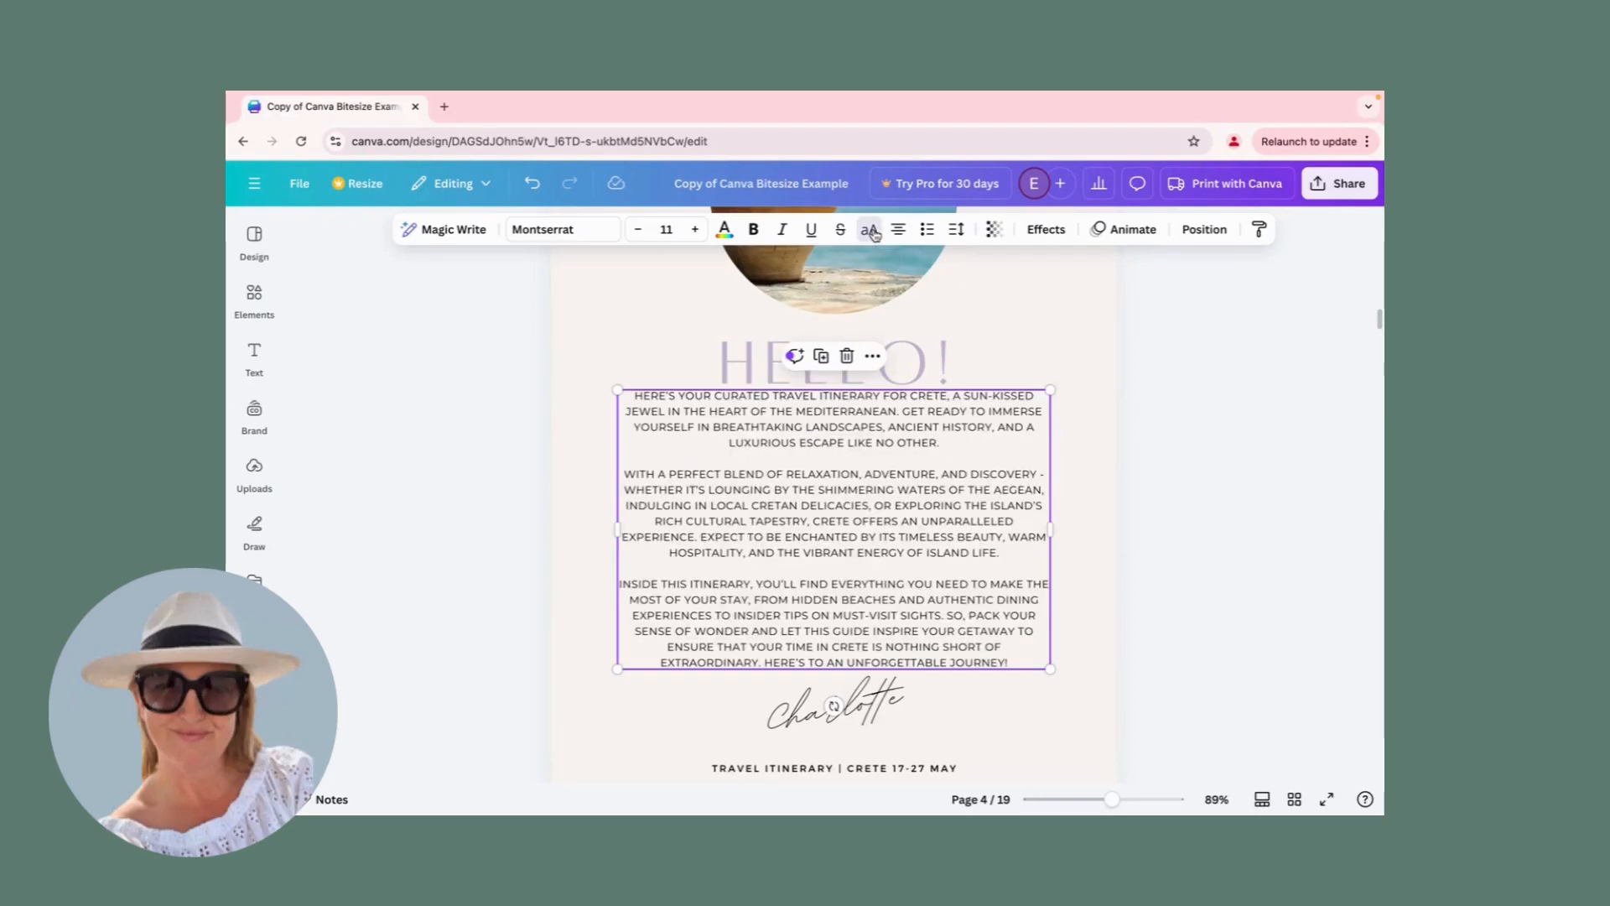
{"action": "left_click", "coordinate": [871, 233]}
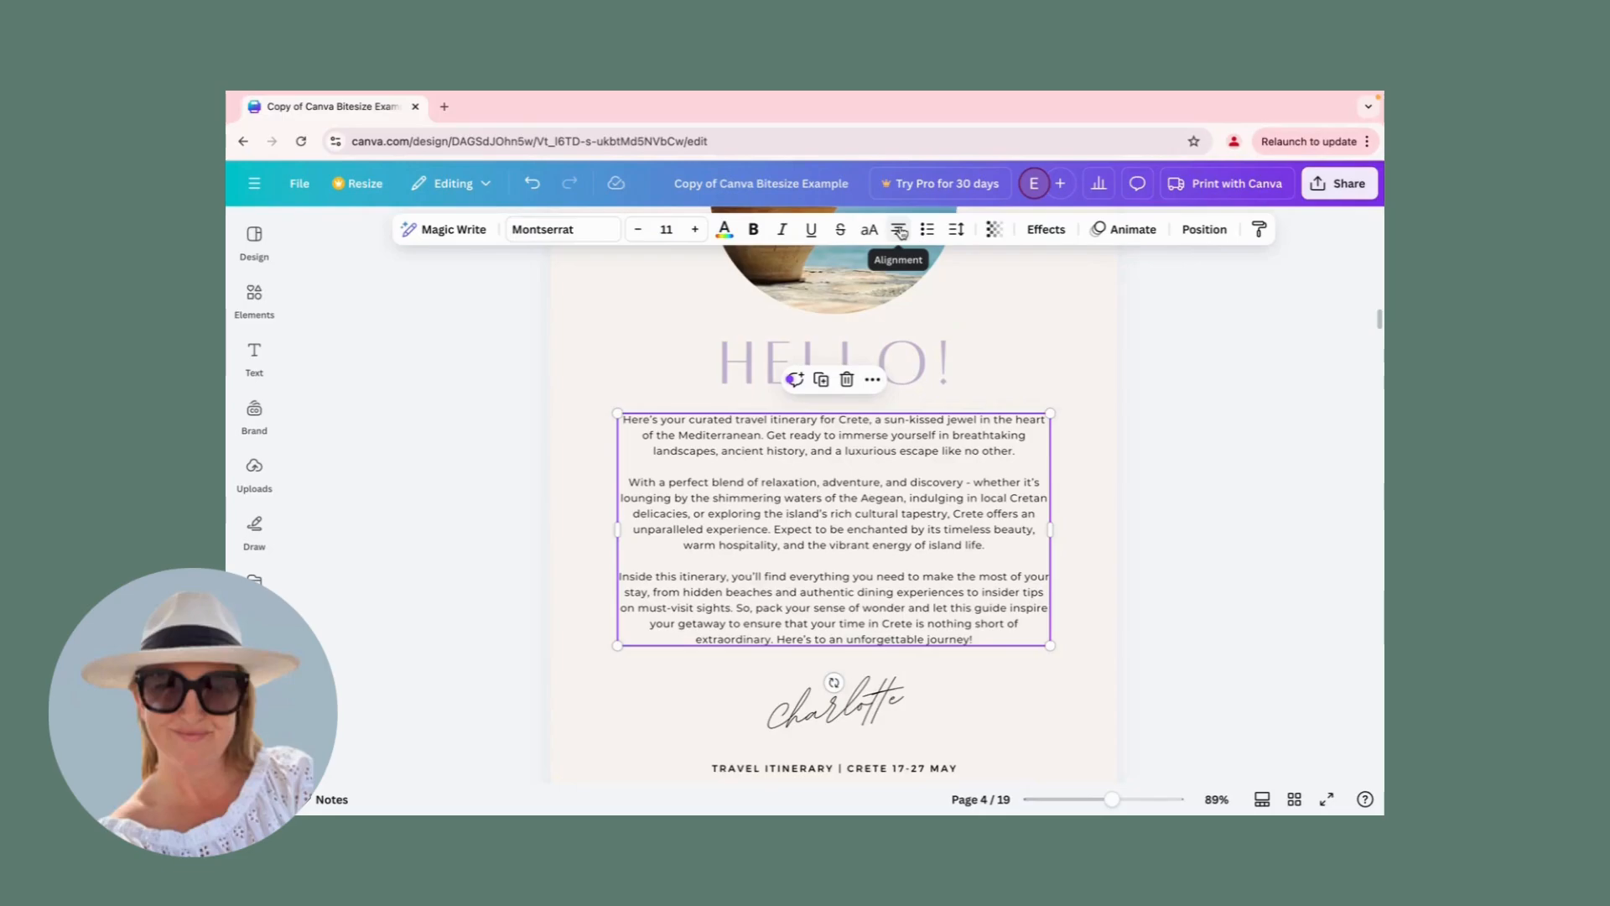
Try left and justified alignment on the body text, restoring centring, and try numbered-list formatting before removing it.
{"action": "left_click", "coordinate": [899, 232]}
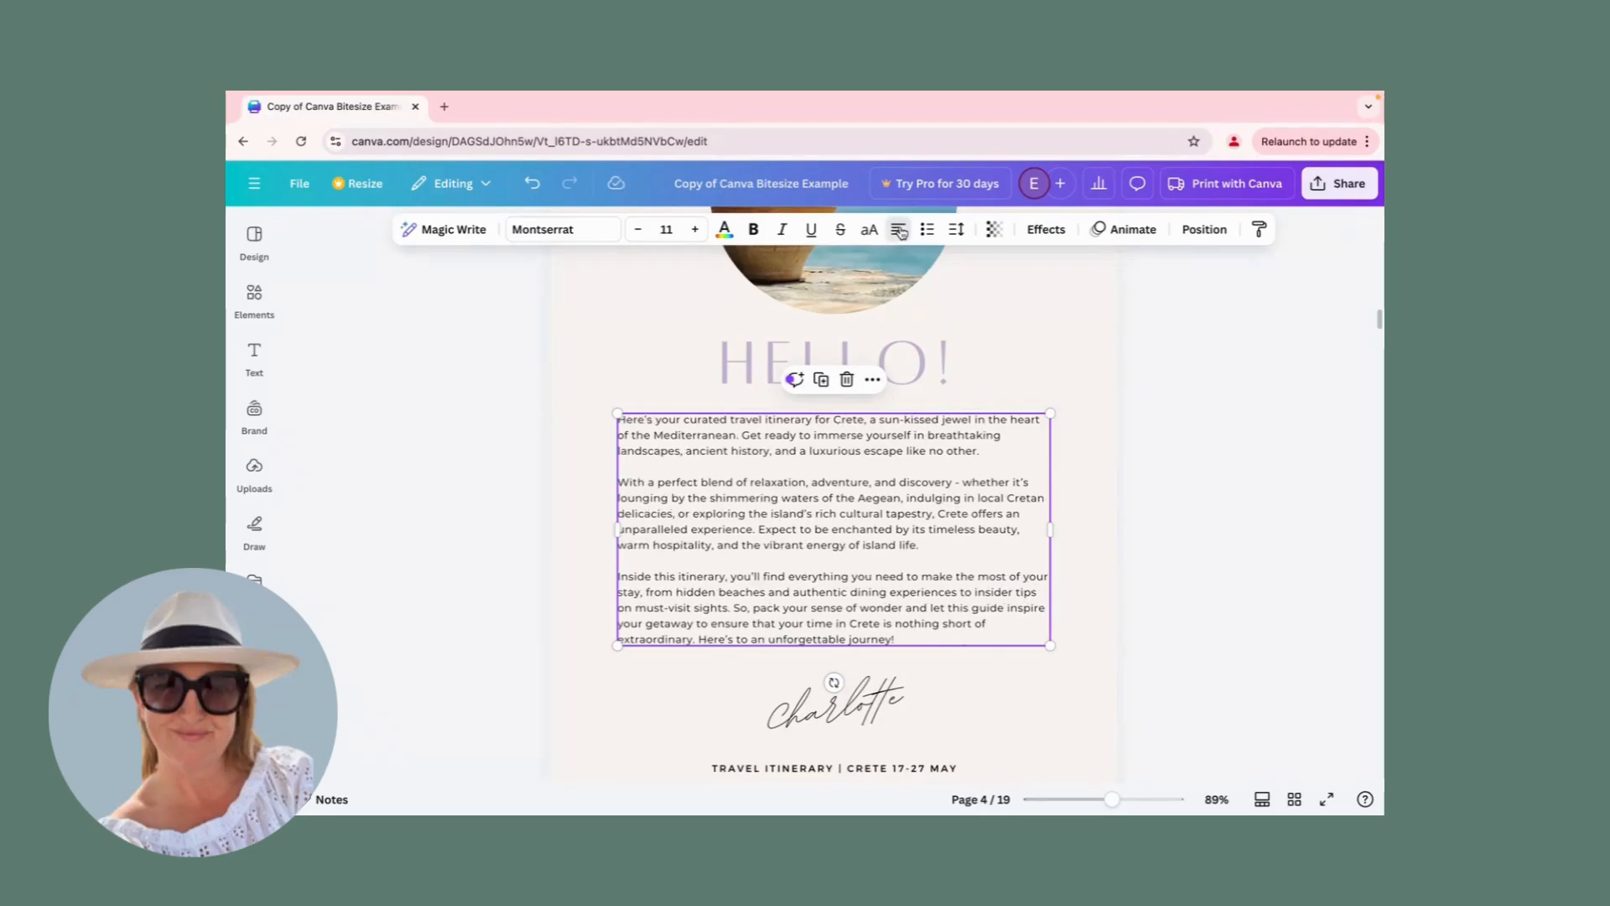
{"action": "left_click", "coordinate": [899, 231]}
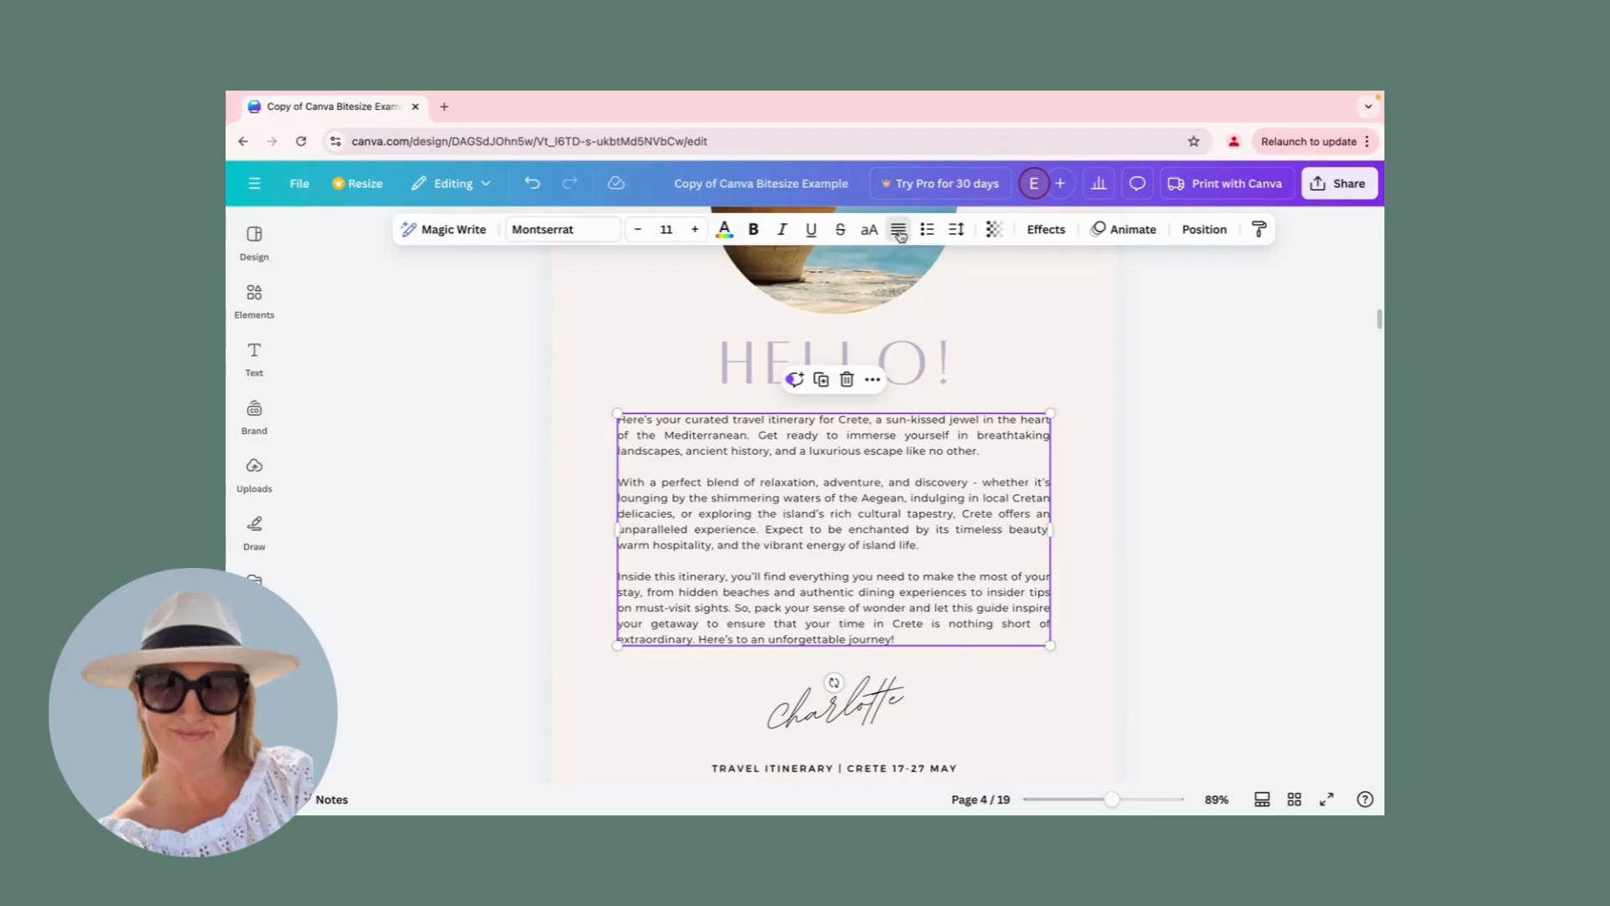
{"action": "left_click", "coordinate": [899, 232]}
{"action": "left_click", "coordinate": [899, 233]}
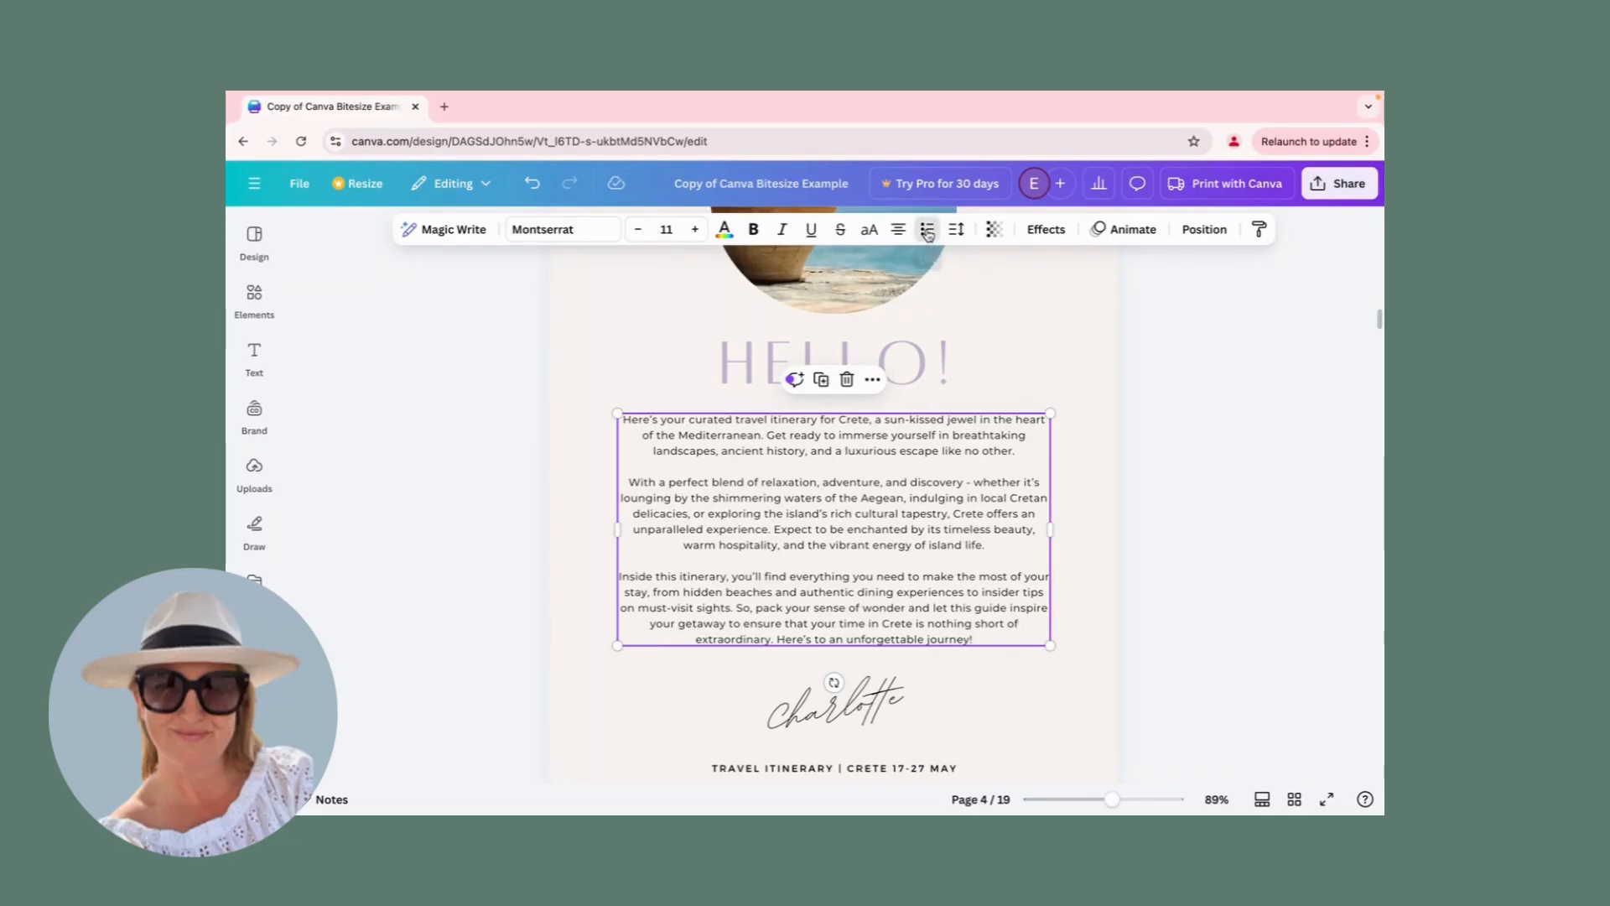
{"action": "left_click", "coordinate": [928, 231]}
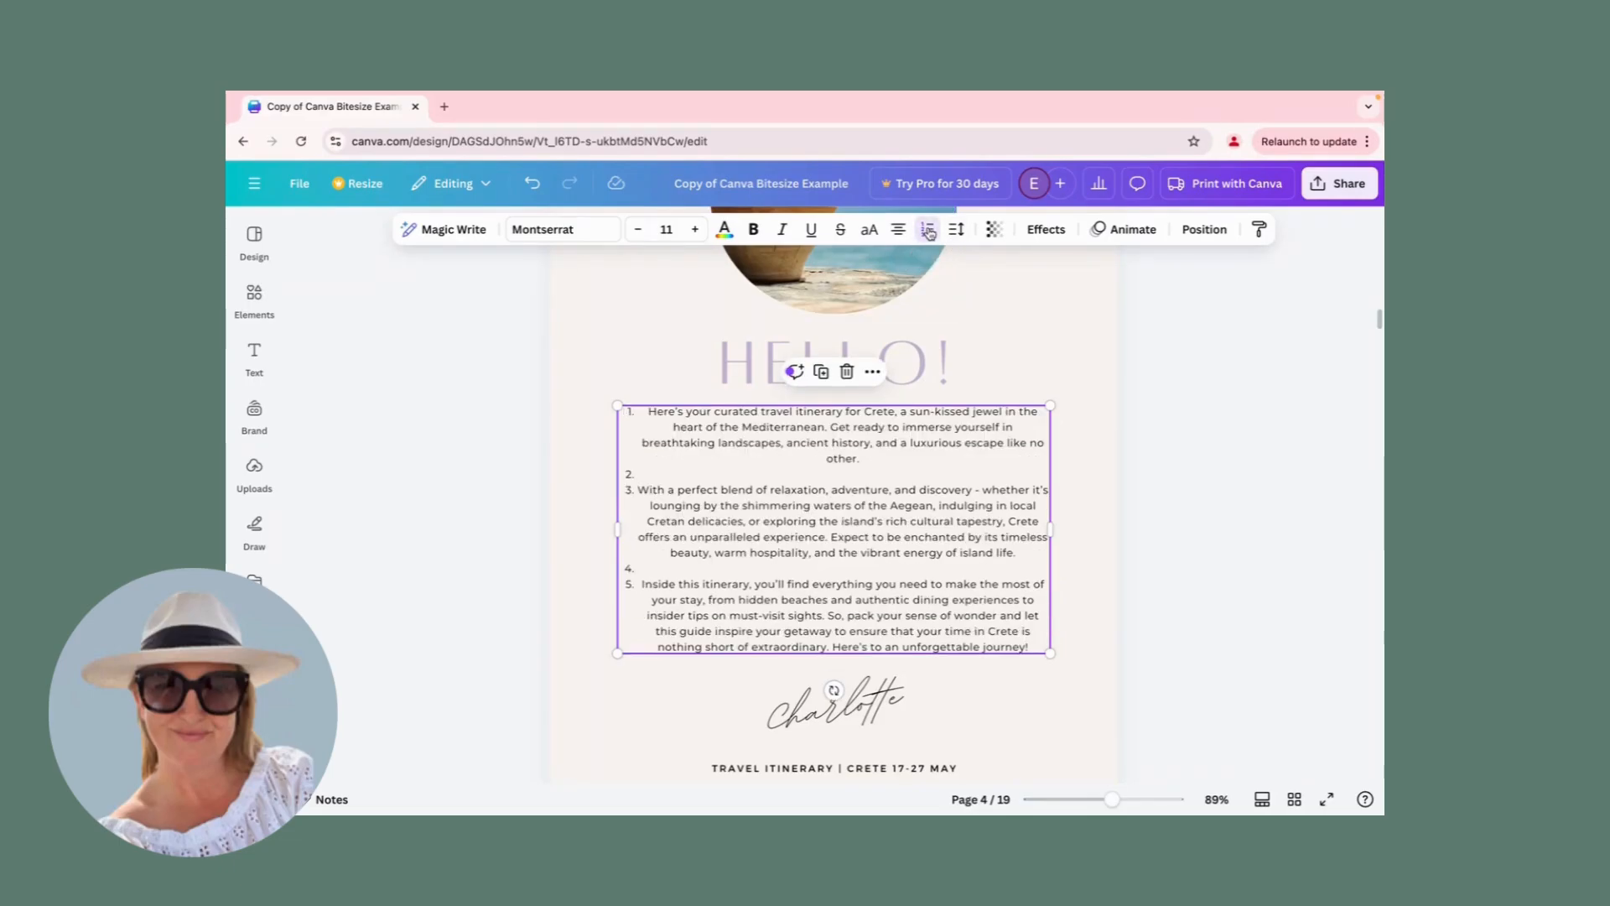
{"action": "left_click", "coordinate": [928, 233]}
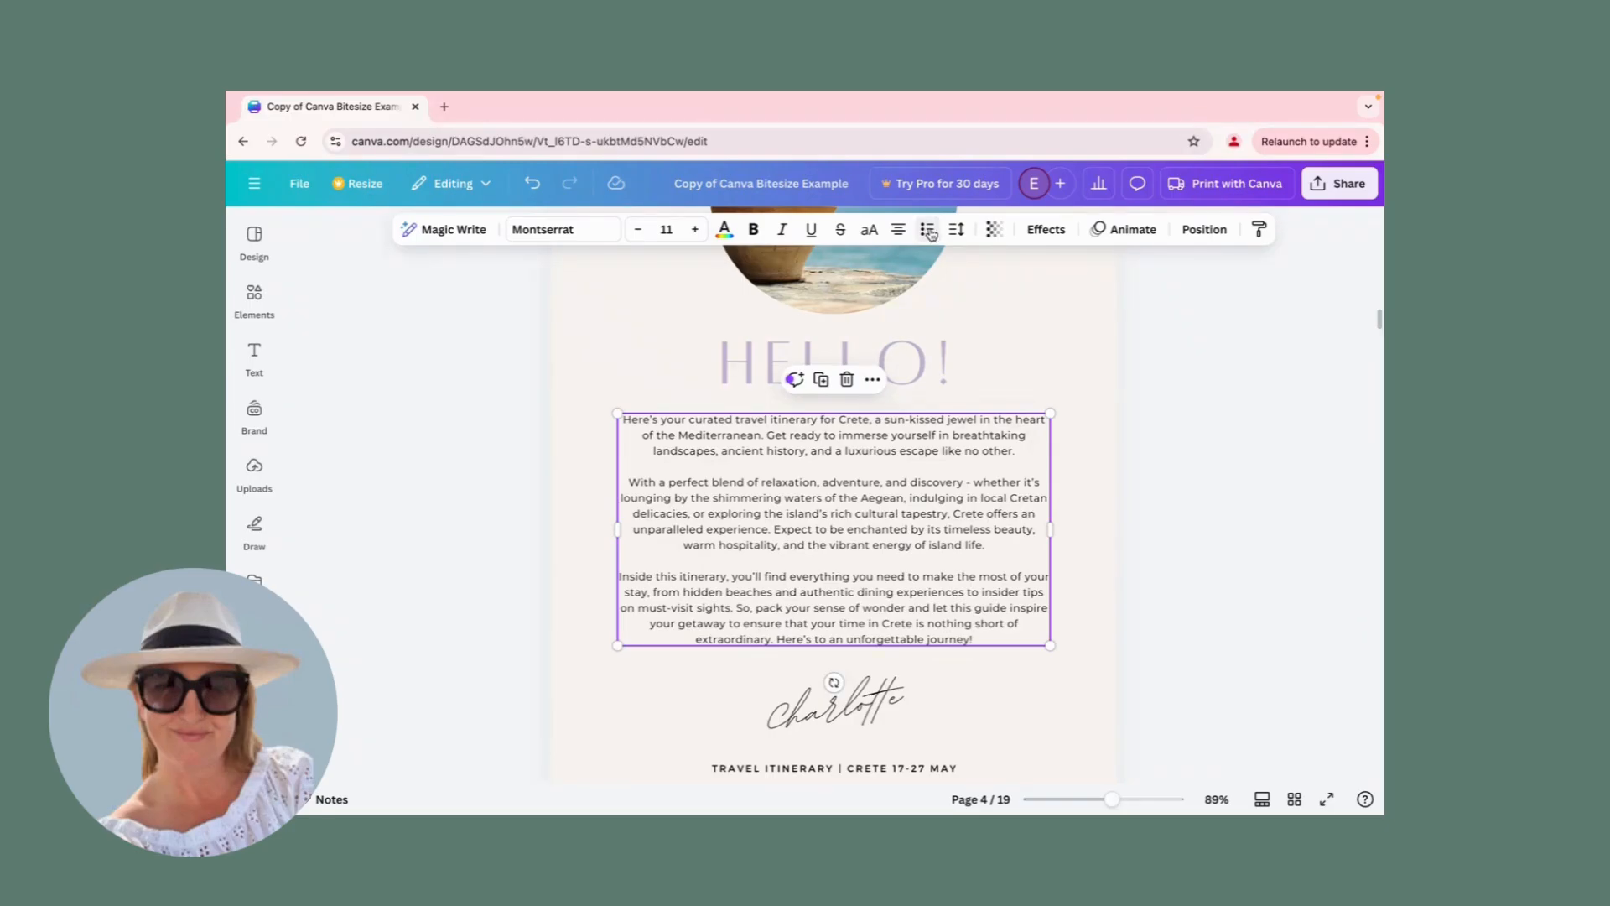
Set the body text's letter spacing to 38 after trying 0, and try adjusting its line spacing.
{"action": "left_click", "coordinate": [956, 230]}
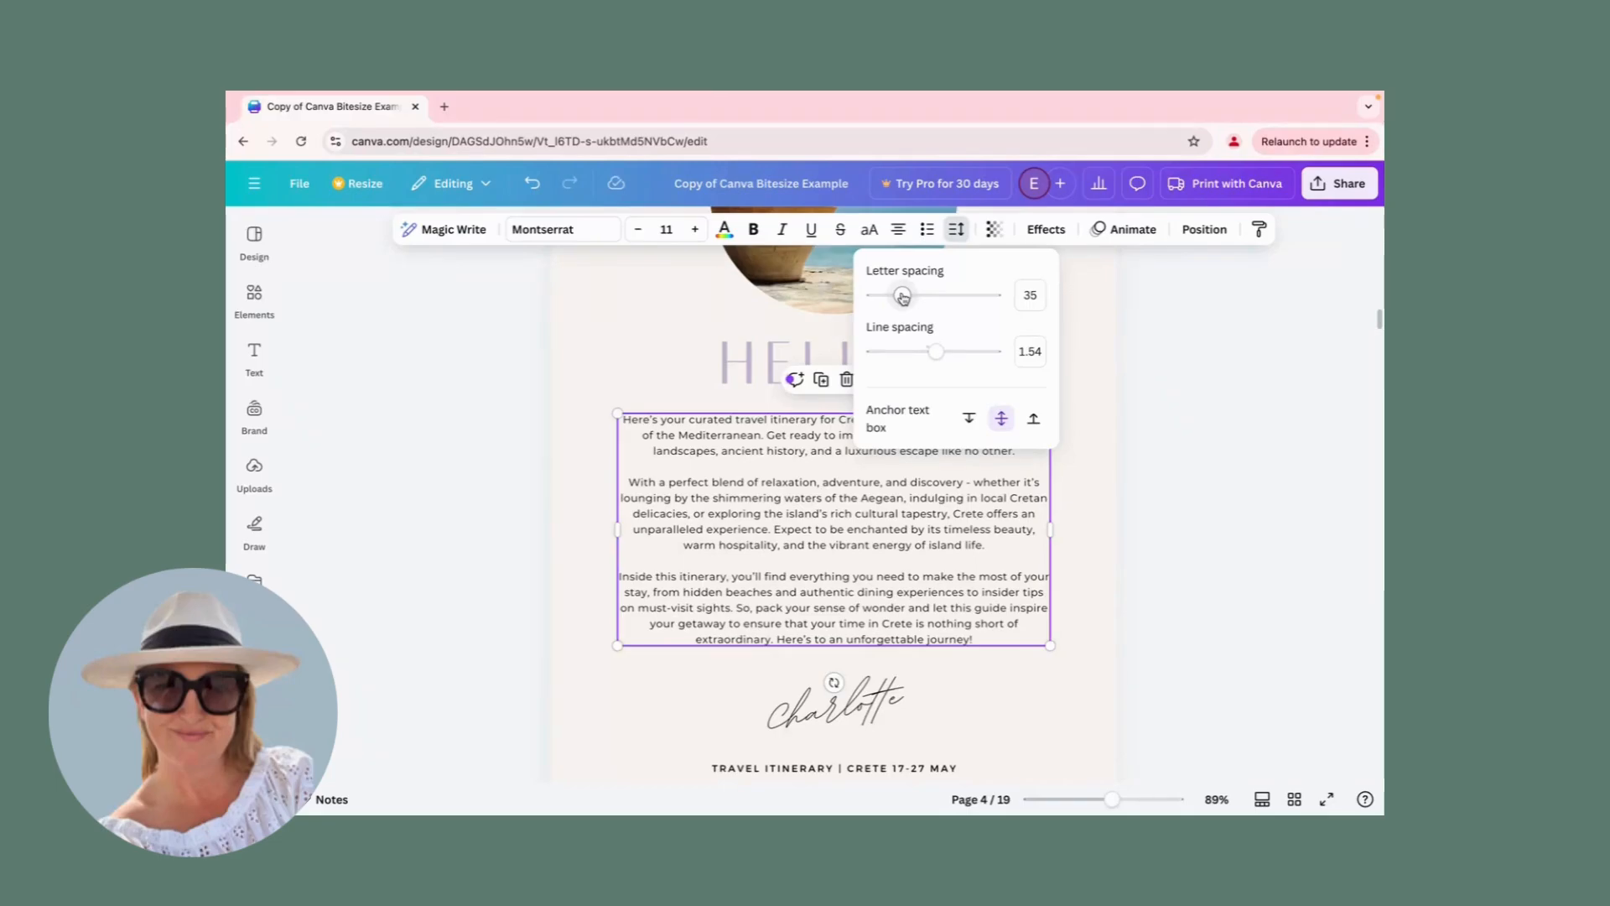
{"action": "mouse_move", "coordinate": [903, 297]}
{"action": "left_mouse_down"}
{"action": "mouse_move", "coordinate": [936, 300]}
{"action": "mouse_move", "coordinate": [884, 299]}
{"action": "mouse_move", "coordinate": [901, 299]}
{"action": "left_mouse_up"}
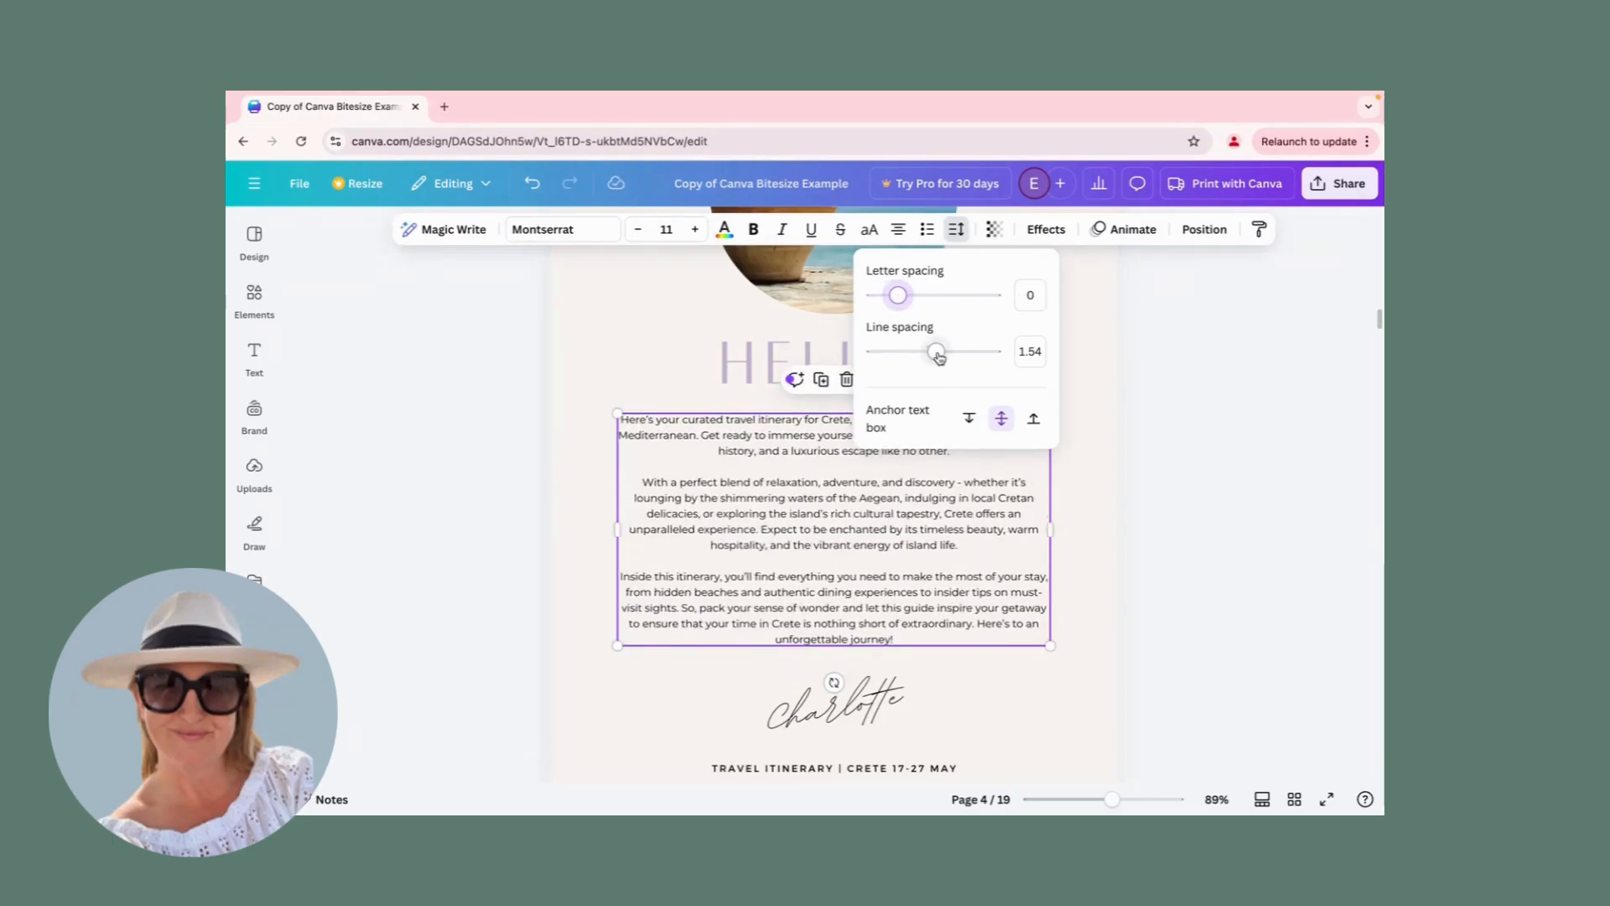
{"action": "left_click_drag", "start_coordinate": [906, 300], "coordinate": [903, 297]}
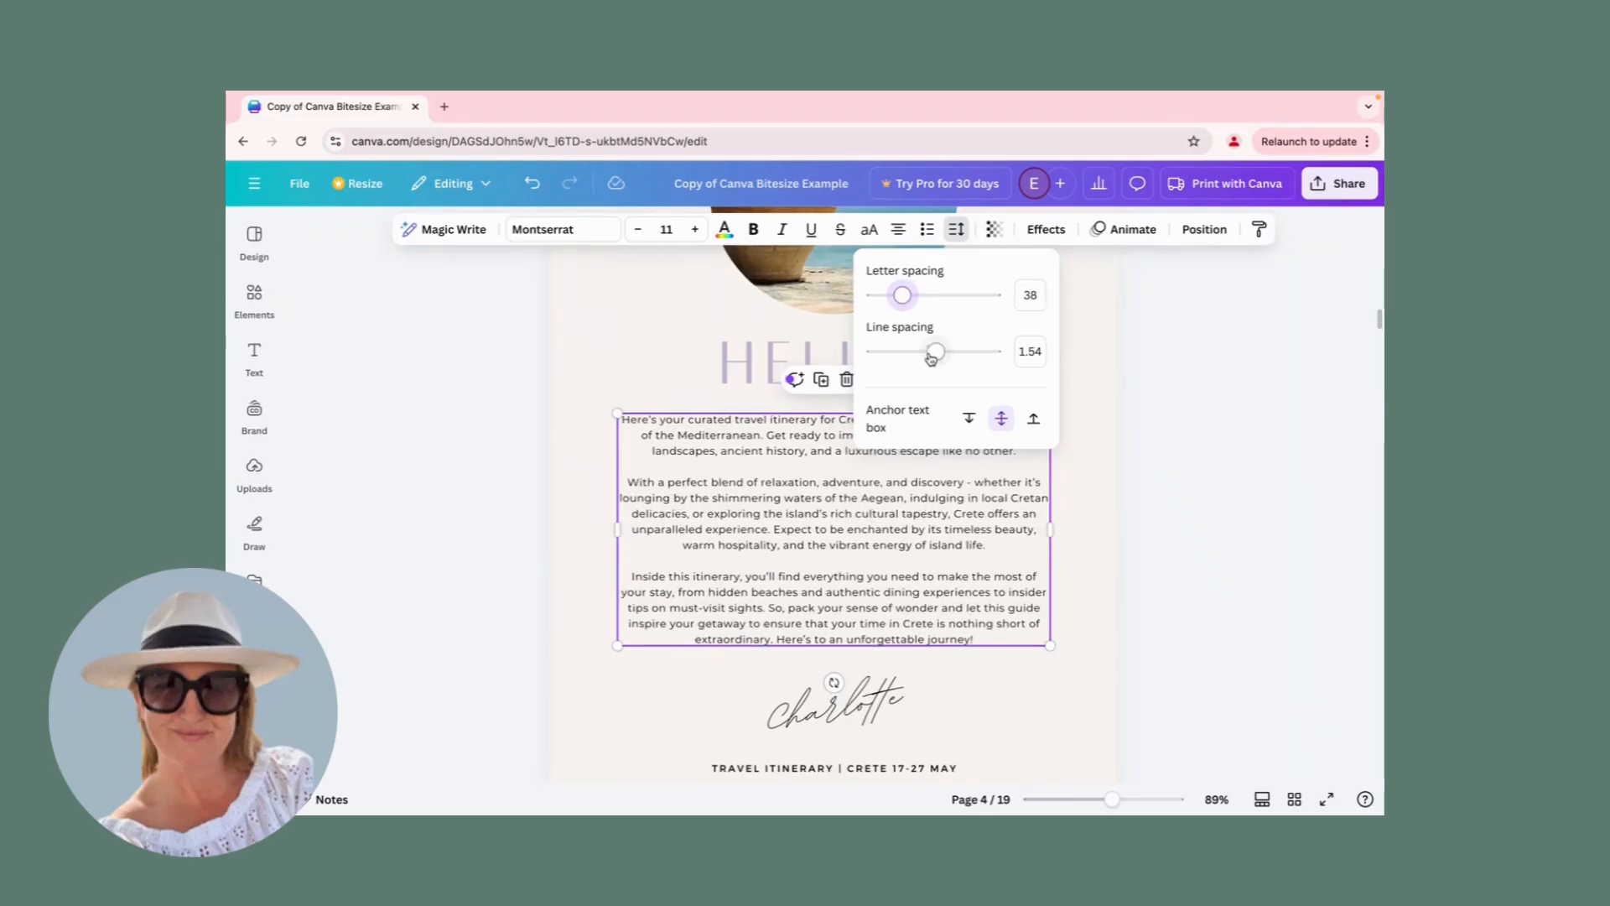
{"action": "mouse_move", "coordinate": [938, 359]}
{"action": "left_mouse_down"}
{"action": "mouse_move", "coordinate": [963, 356]}
{"action": "mouse_move", "coordinate": [893, 353]}
{"action": "mouse_move", "coordinate": [937, 354]}
{"action": "left_mouse_up"}
{"action": "left_click", "coordinate": [625, 297]}
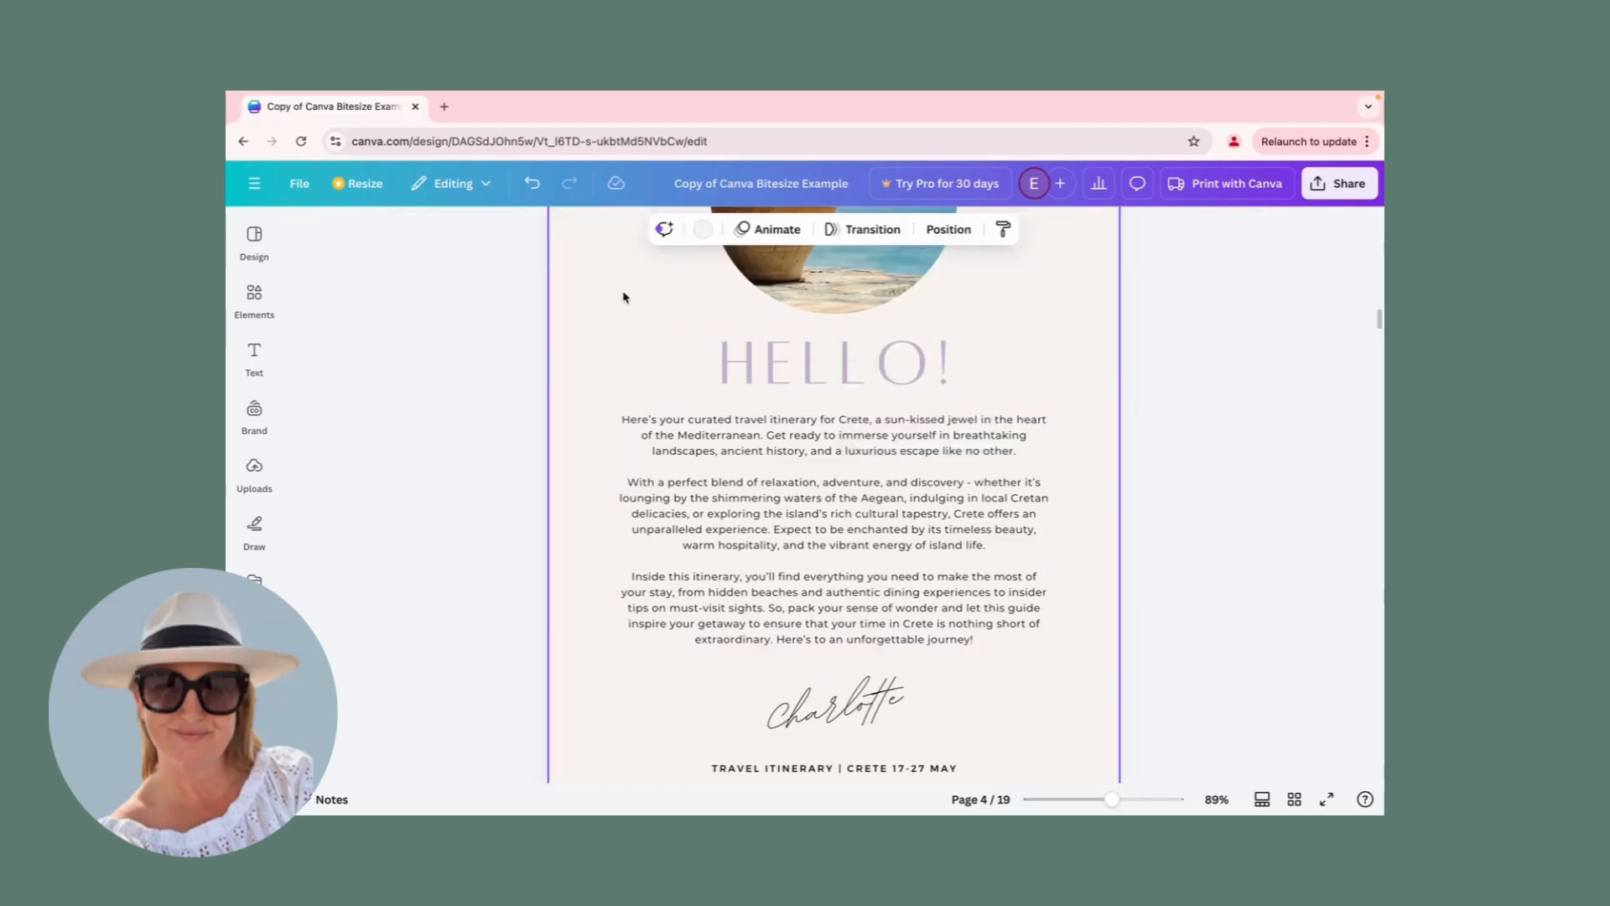
Duplicate the HELLO! heading, move the copy up beside the round photo, and delete that copy.
{"action": "scroll", "coordinate": [958, 520], "scroll_direction": "down", "scroll_amount": 2}
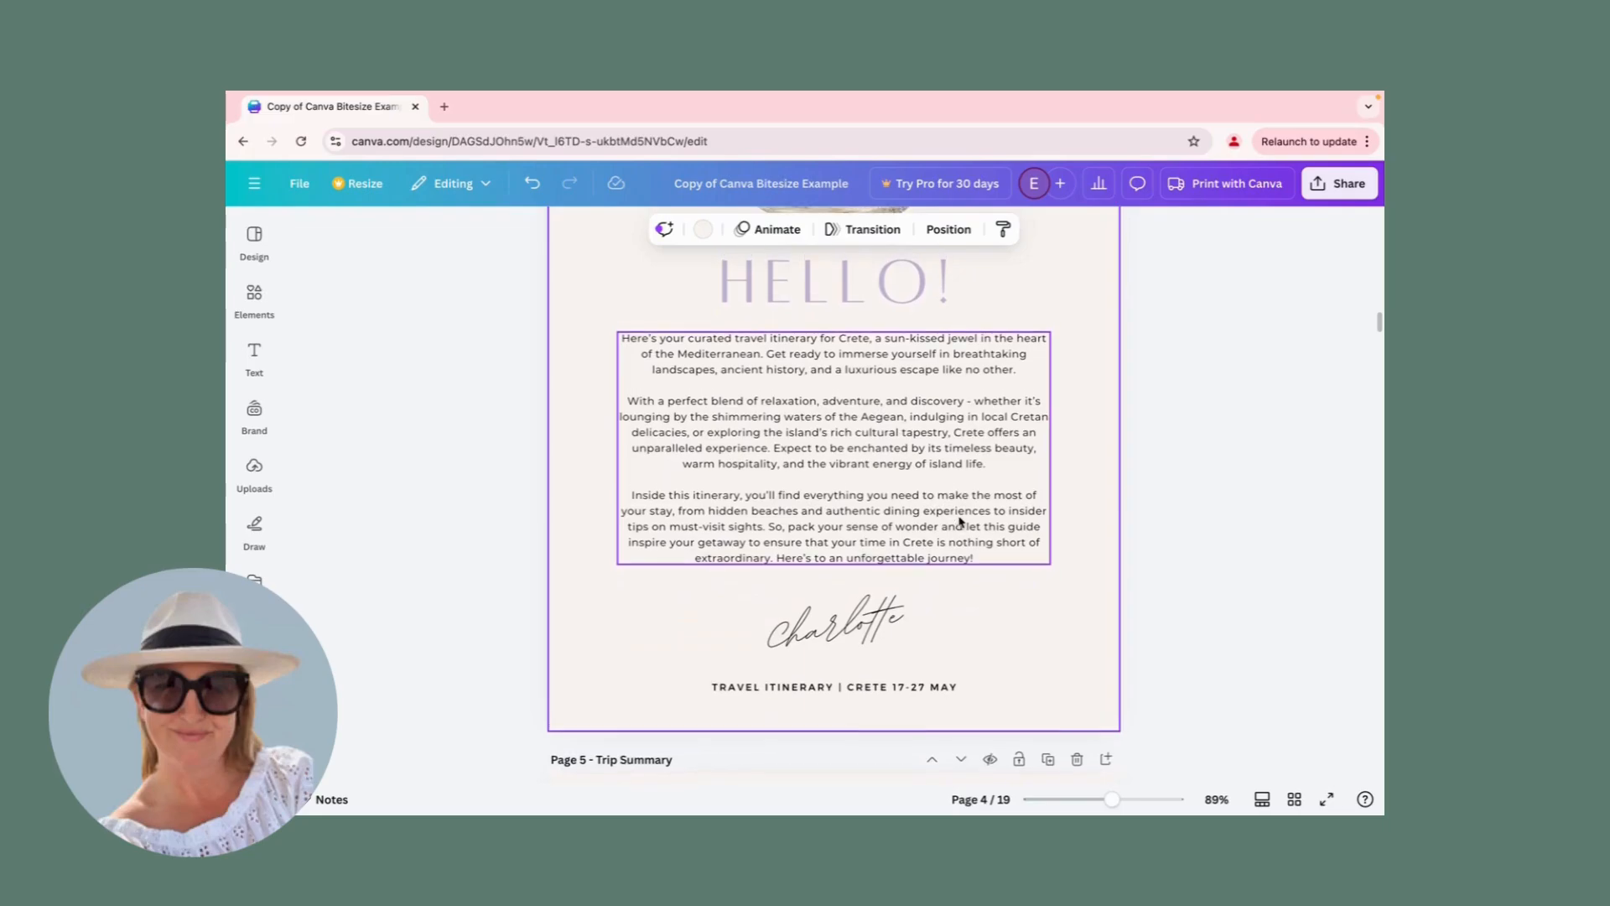
{"action": "scroll", "coordinate": [958, 520], "scroll_direction": "up", "scroll_amount": 4}
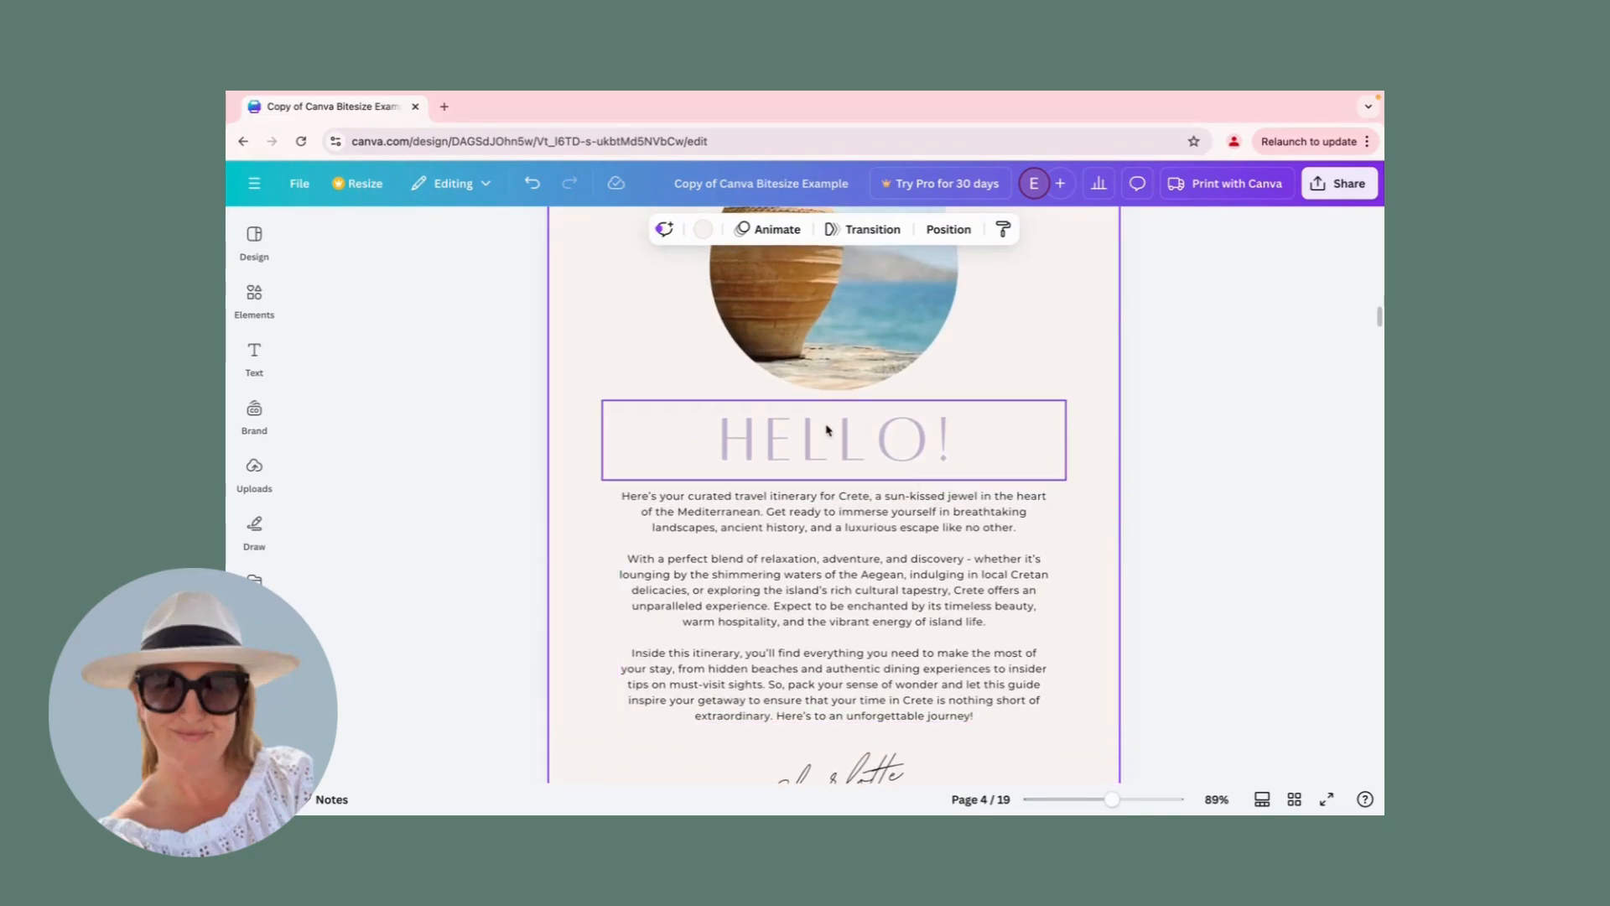
{"action": "left_click", "coordinate": [840, 452]}
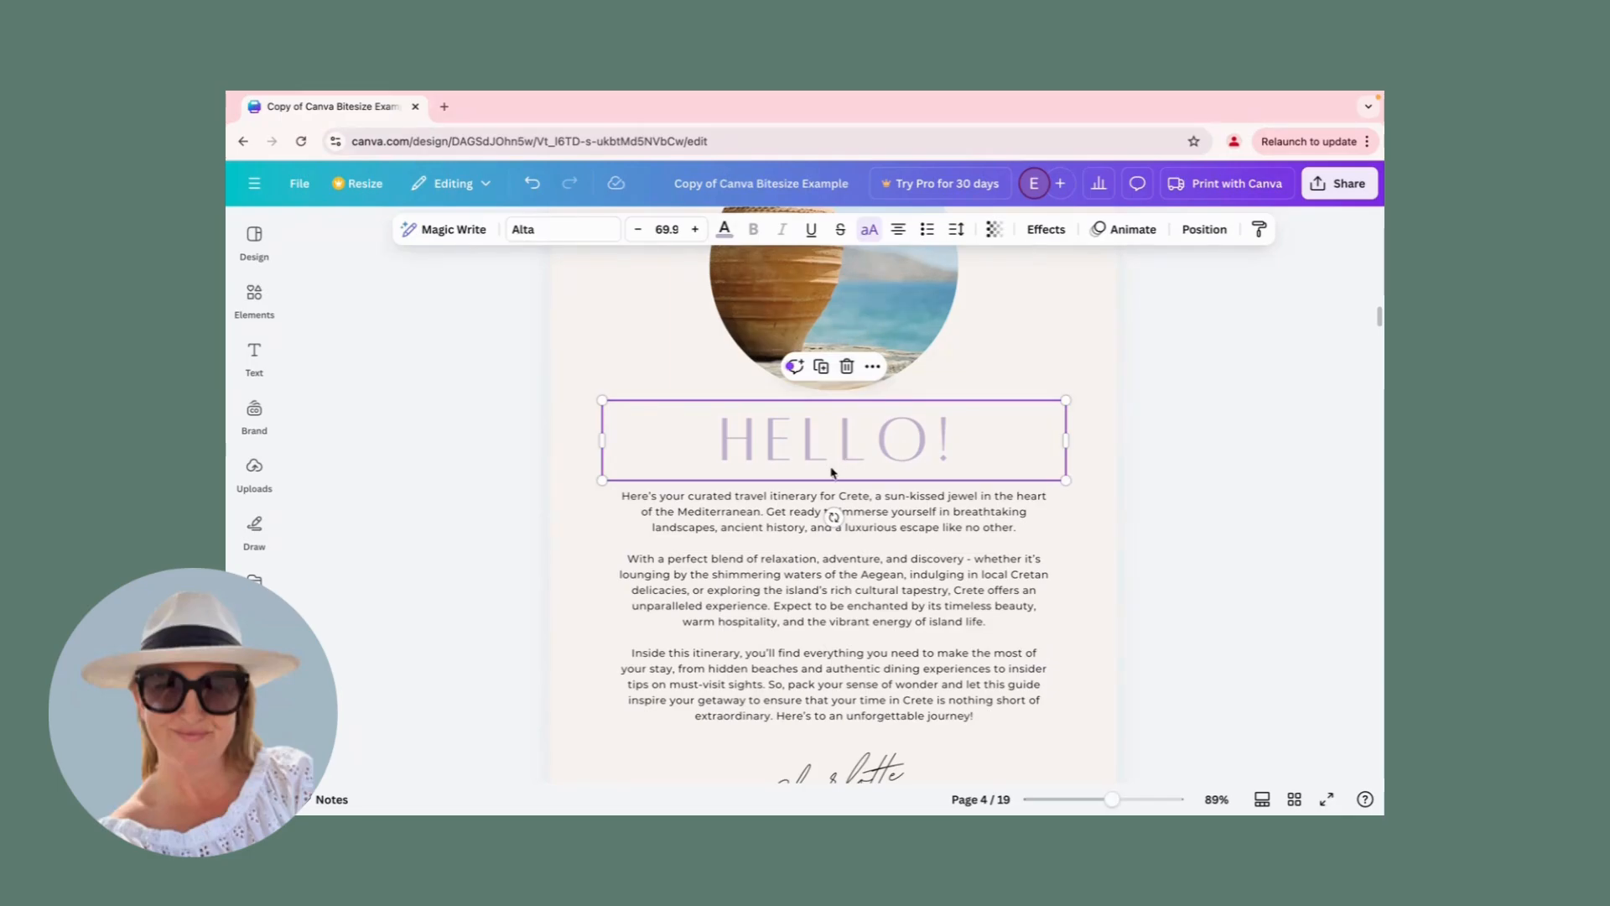
{"action": "left_click", "coordinate": [821, 367]}
{"action": "left_click_drag", "start_coordinate": [823, 452], "coordinate": [956, 384]}
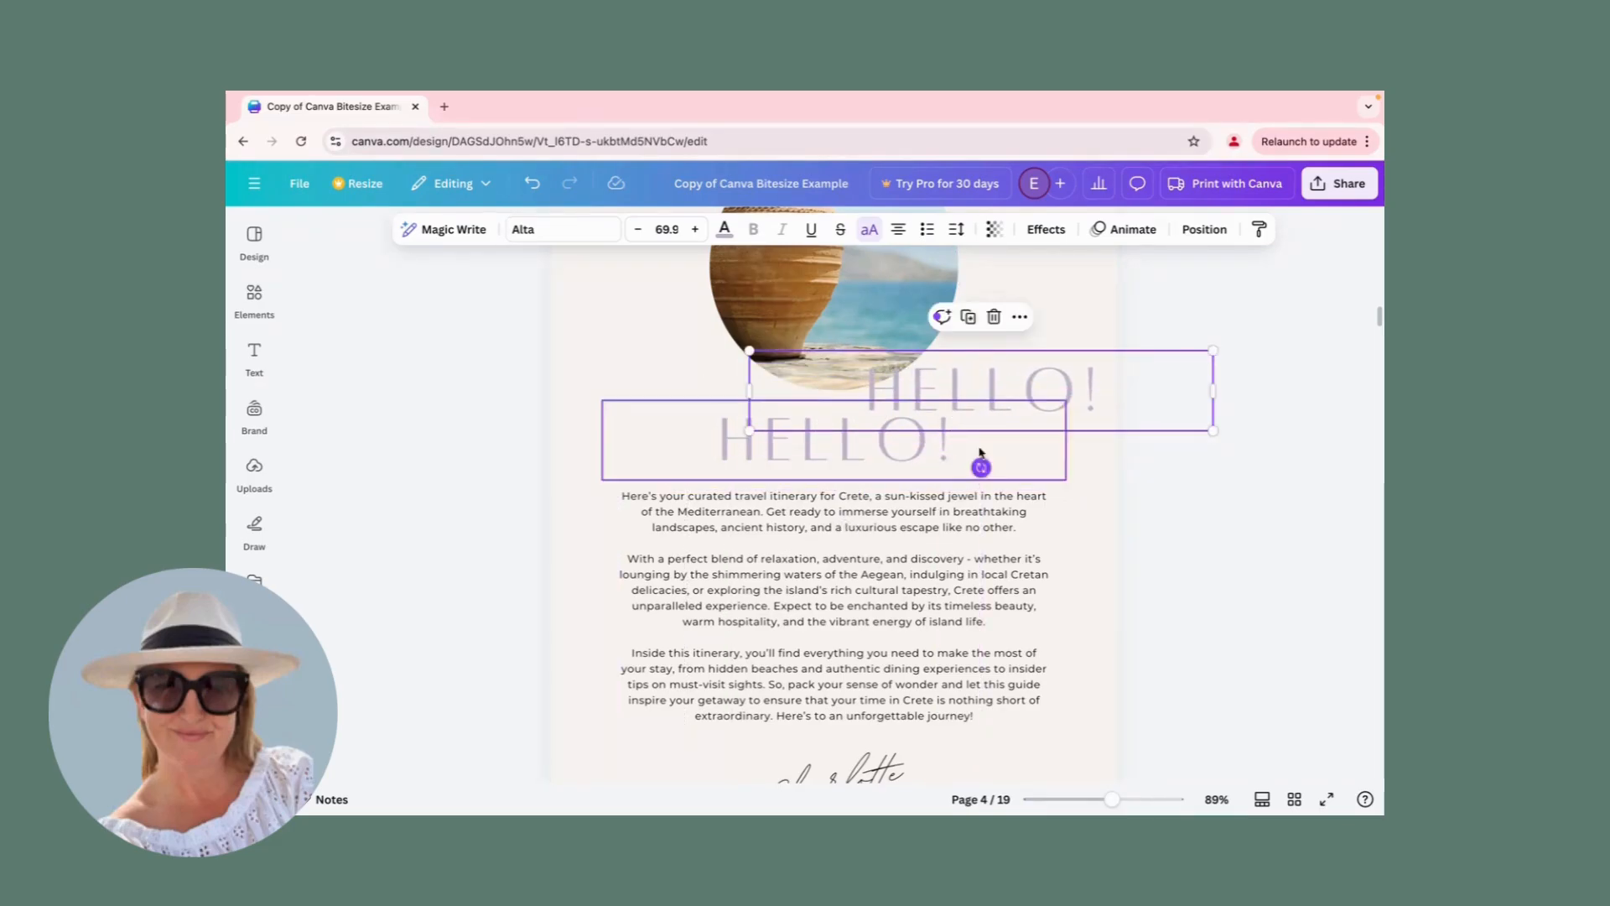
{"action": "left_click", "coordinate": [994, 317]}
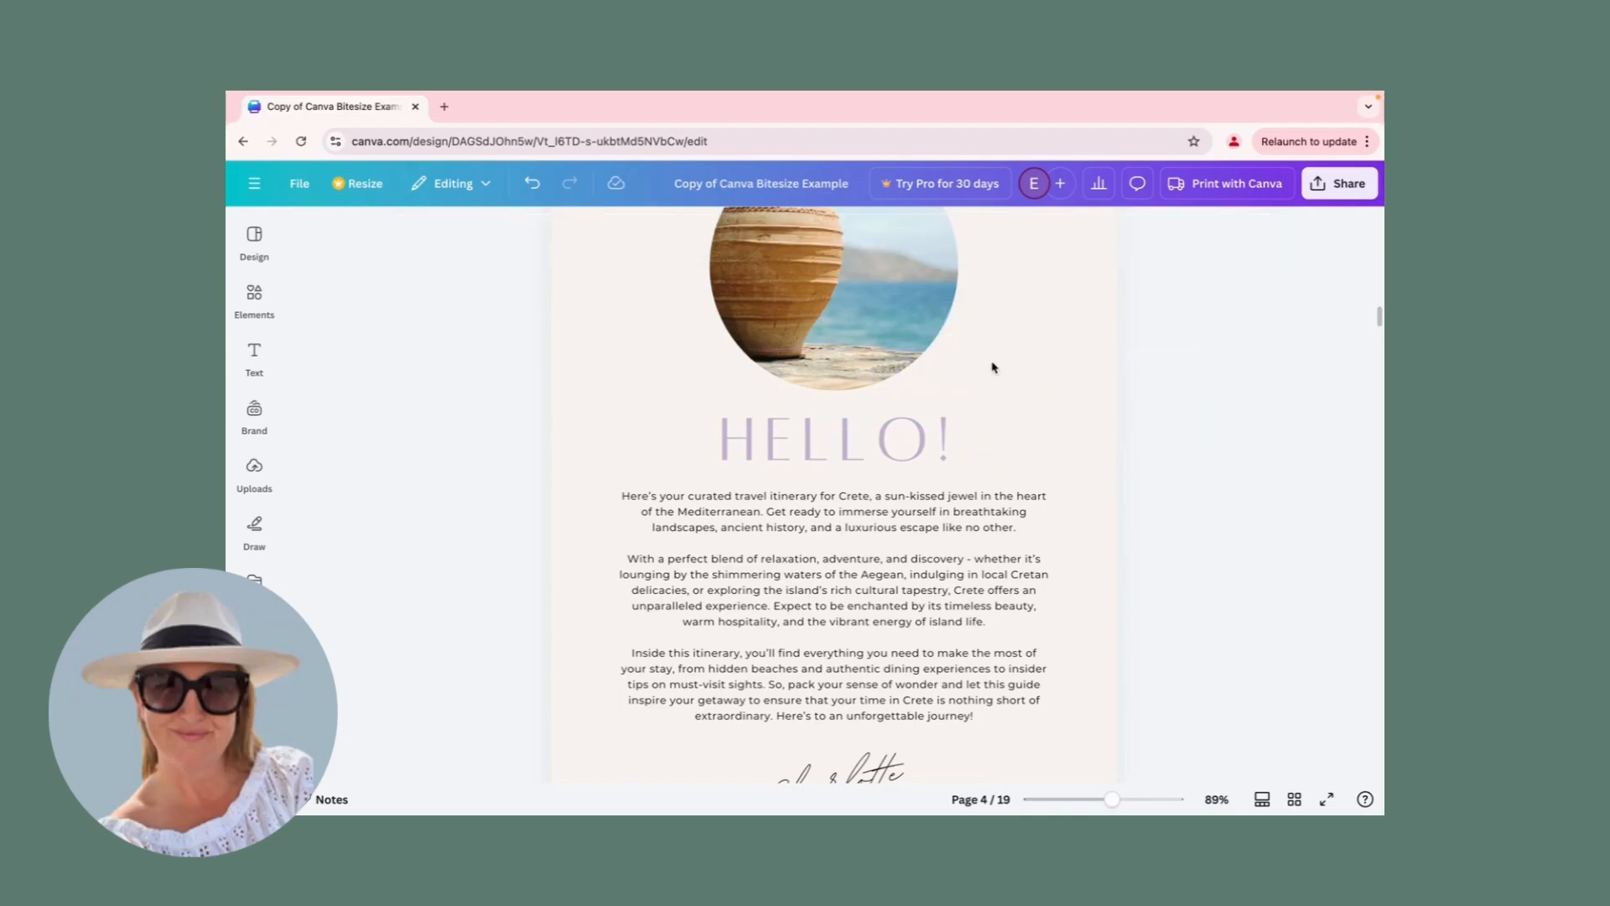
Rotate the handwritten signature below the body text slightly clockwise to a shallower upward tilt.
{"action": "scroll", "coordinate": [835, 461], "scroll_direction": "down", "scroll_amount": 4}
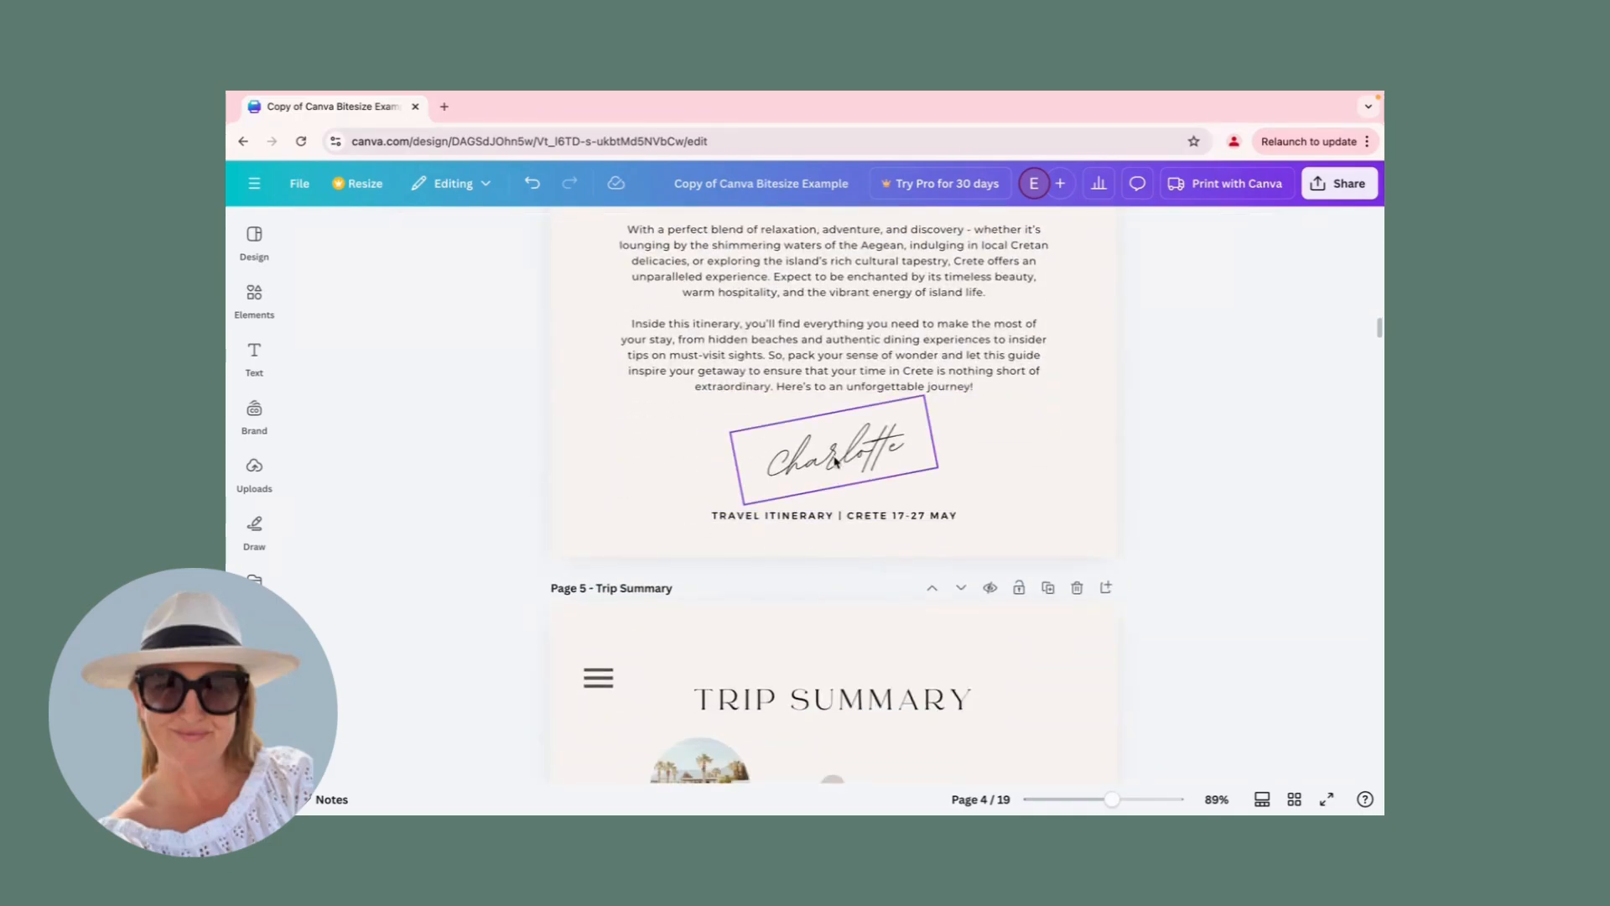
{"action": "left_click", "coordinate": [845, 460]}
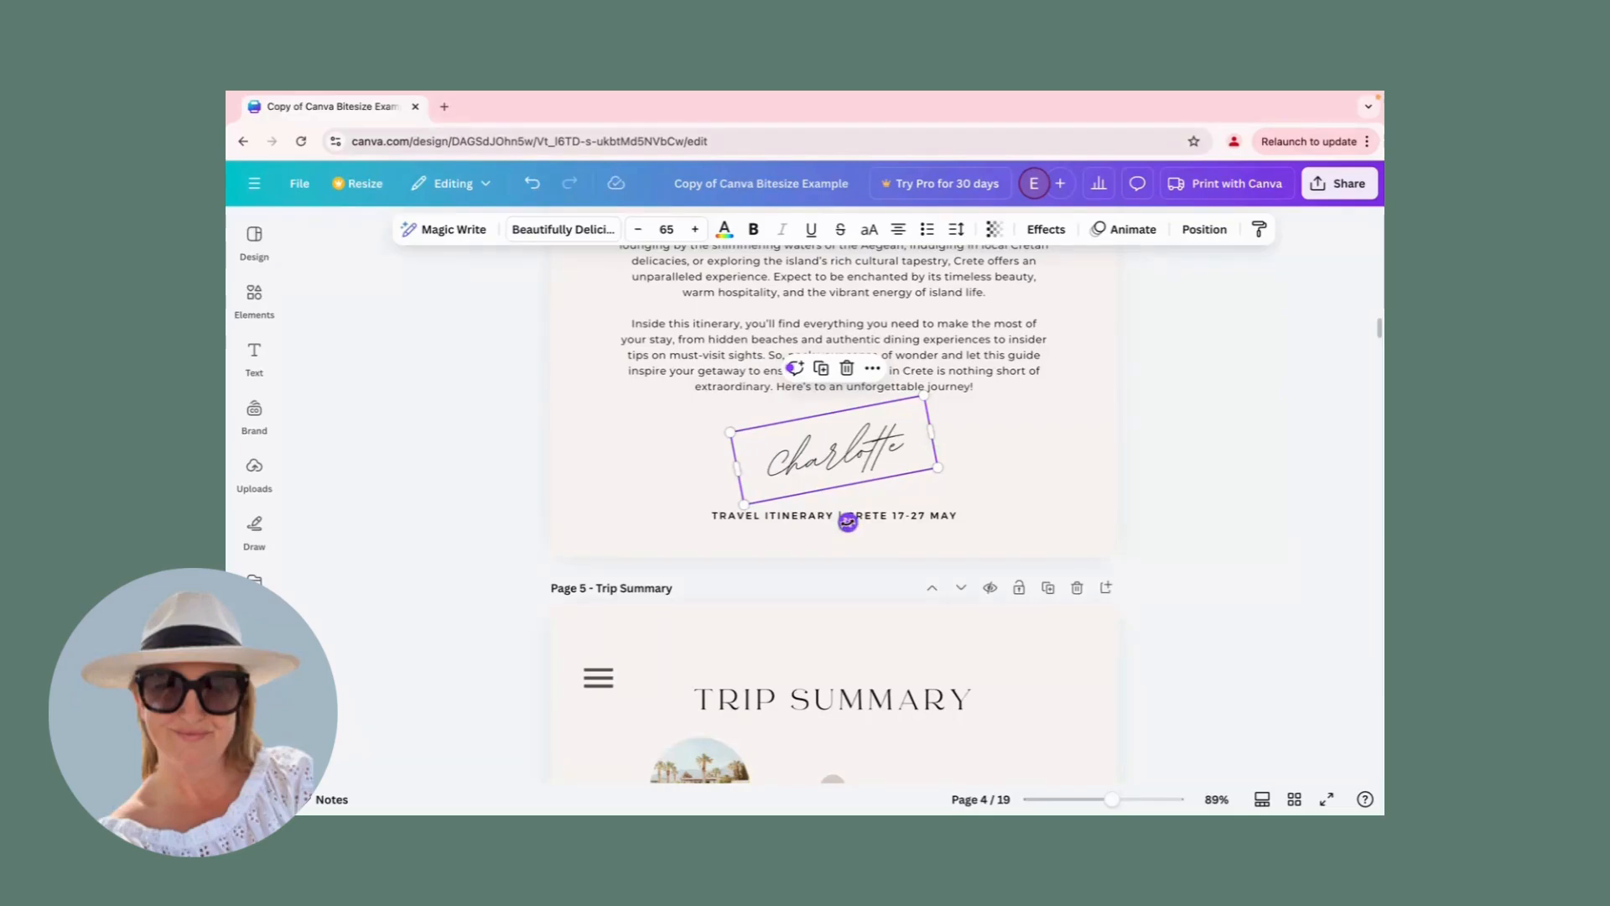
{"action": "mouse_move", "coordinate": [848, 522]}
{"action": "left_mouse_down"}
{"action": "mouse_move", "coordinate": [848, 557]}
{"action": "mouse_move", "coordinate": [823, 552]}
{"action": "mouse_move", "coordinate": [847, 560]}
{"action": "mouse_move", "coordinate": [885, 518]}
{"action": "mouse_move", "coordinate": [843, 522]}
{"action": "left_mouse_up"}
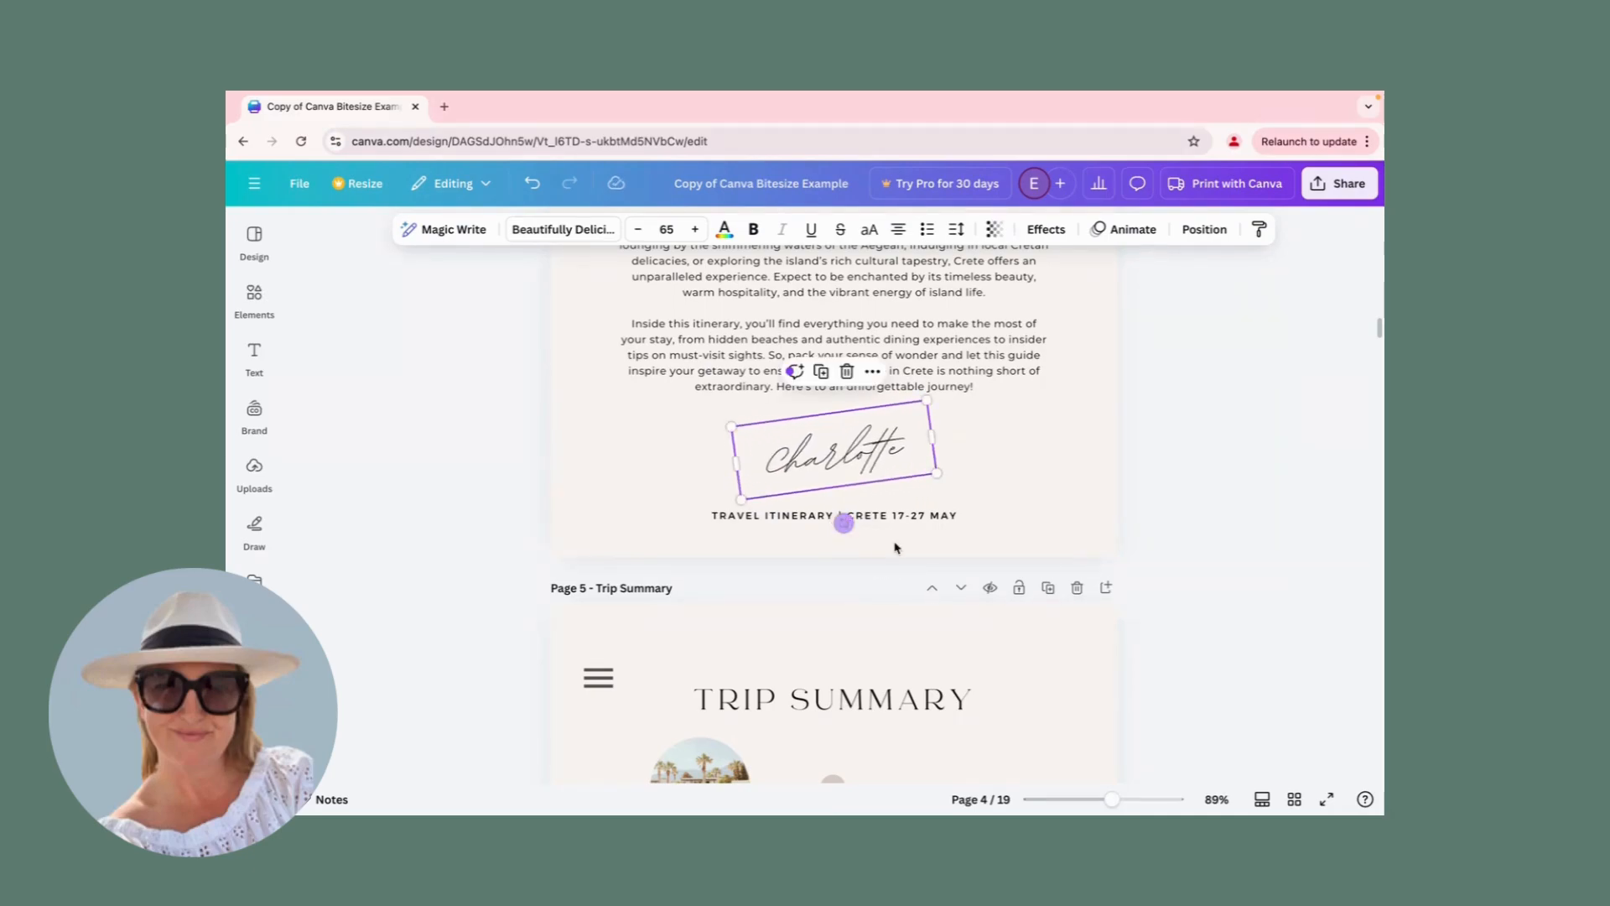
{"action": "scroll", "coordinate": [945, 521], "scroll_direction": "up", "scroll_amount": 3}
{"action": "scroll", "coordinate": [945, 522], "scroll_direction": "up", "scroll_amount": 8}
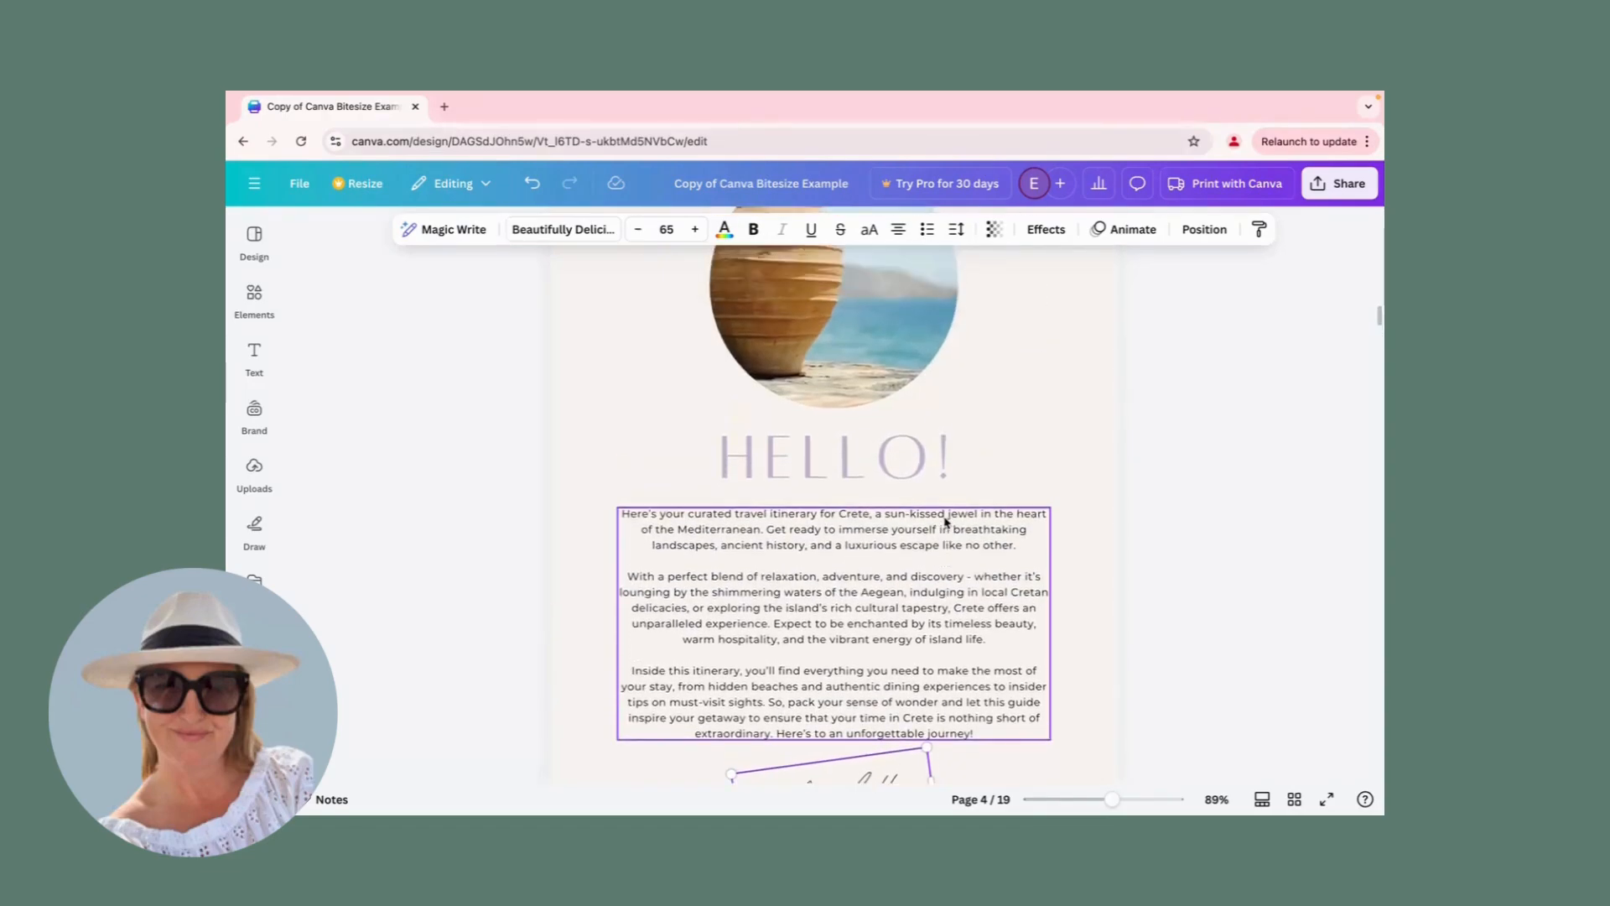